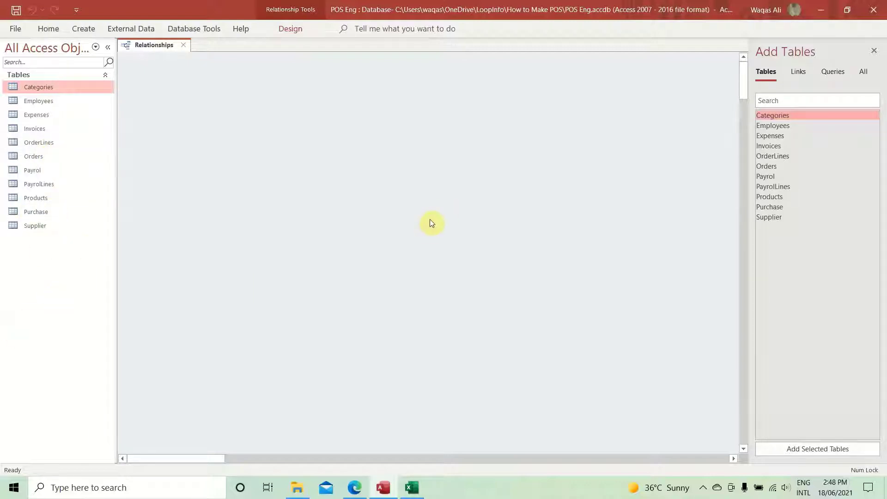
- Close the Relationships window
click(185, 46)
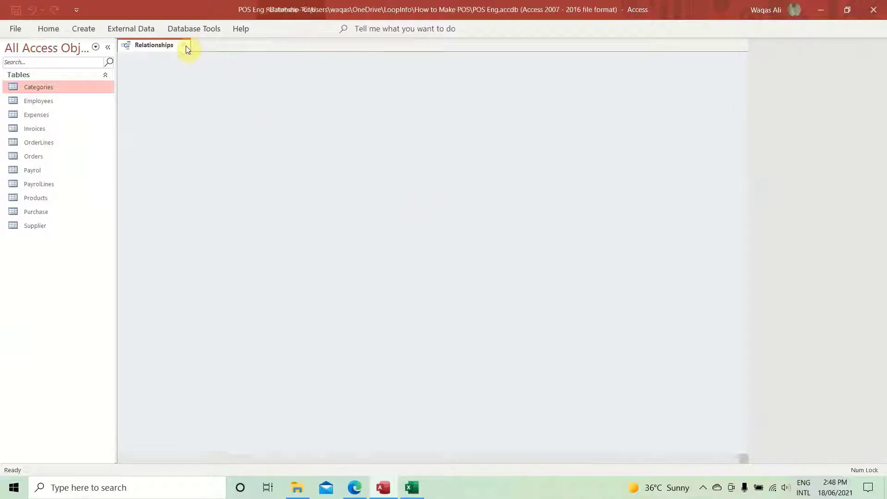
click(374, 29)
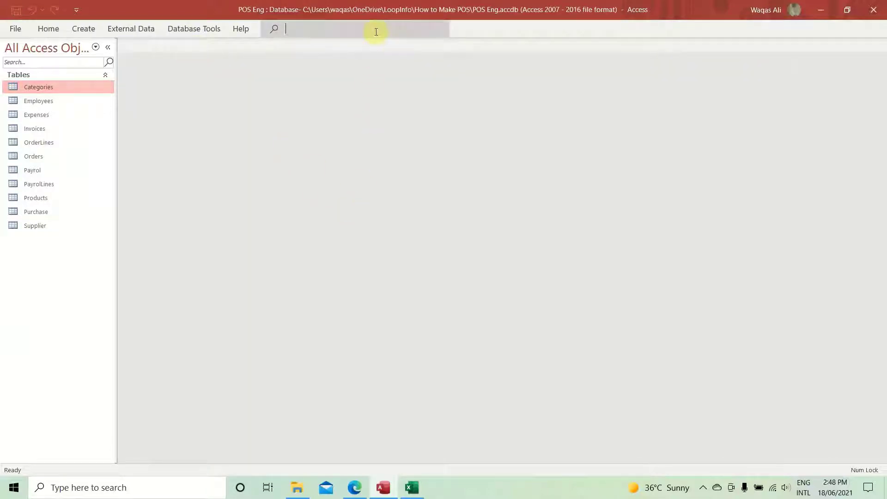
click(382, 299)
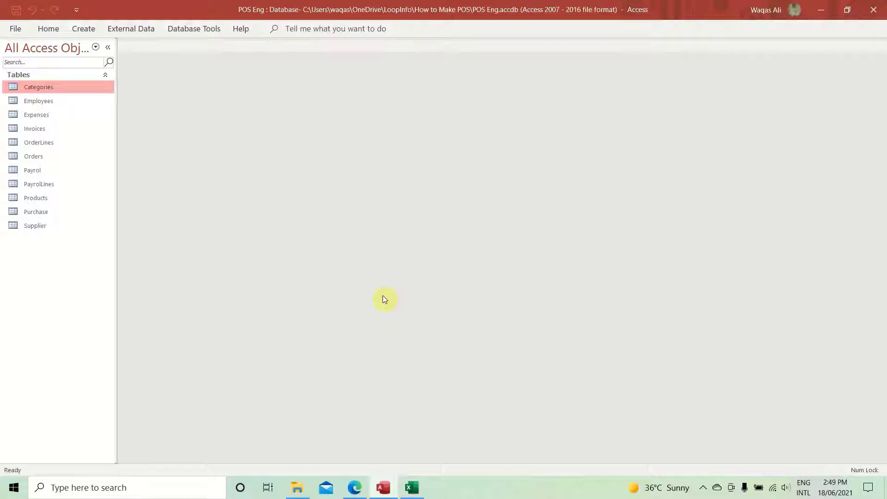
- Open the Orders and Invoices tables and compare their fields, paying attention to the OrderNum field they share
double_click(36, 157)
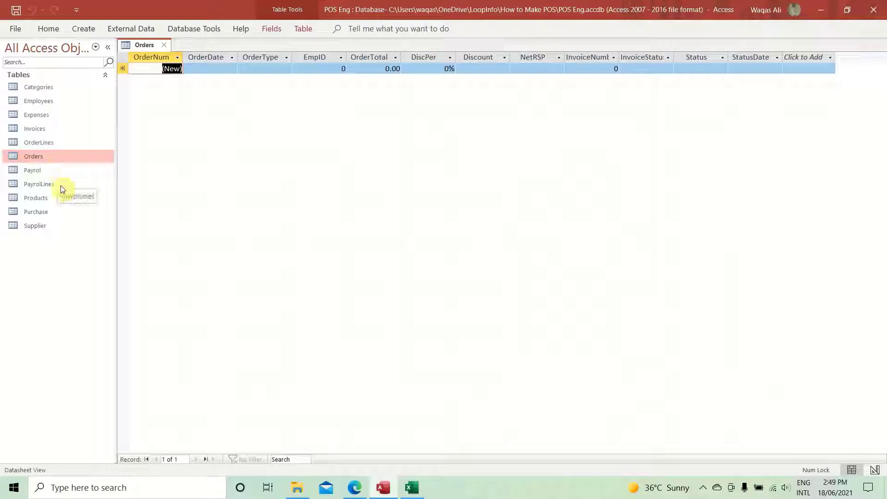
click(44, 128)
double_click(44, 124)
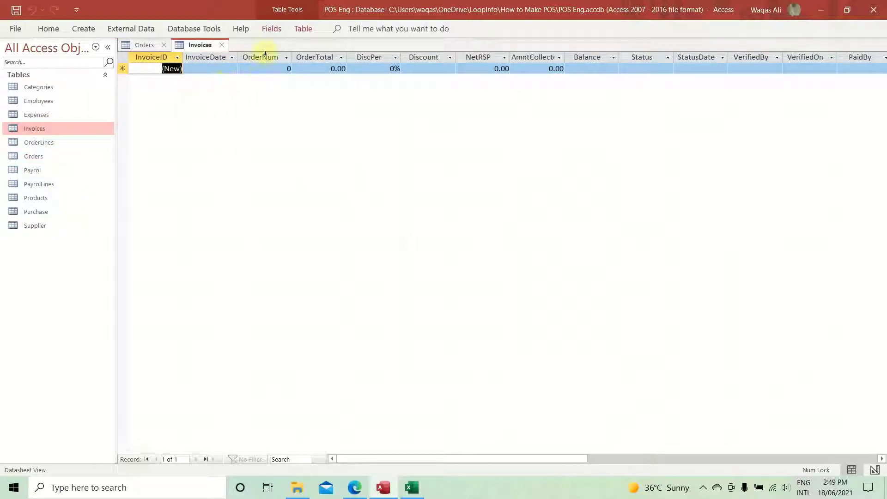
click(137, 46)
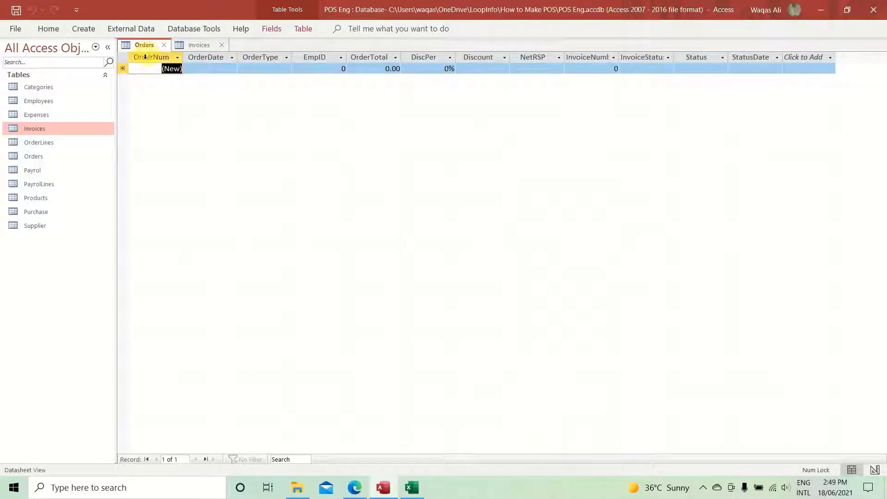
click(154, 69)
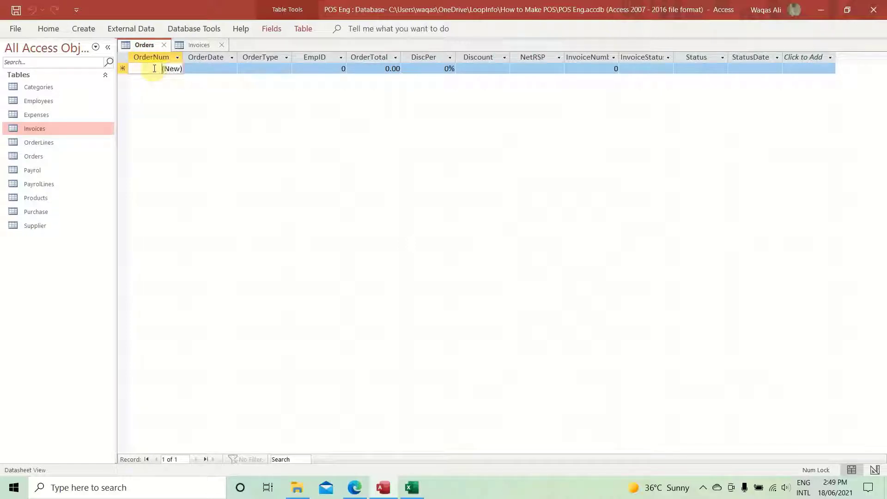
click(198, 45)
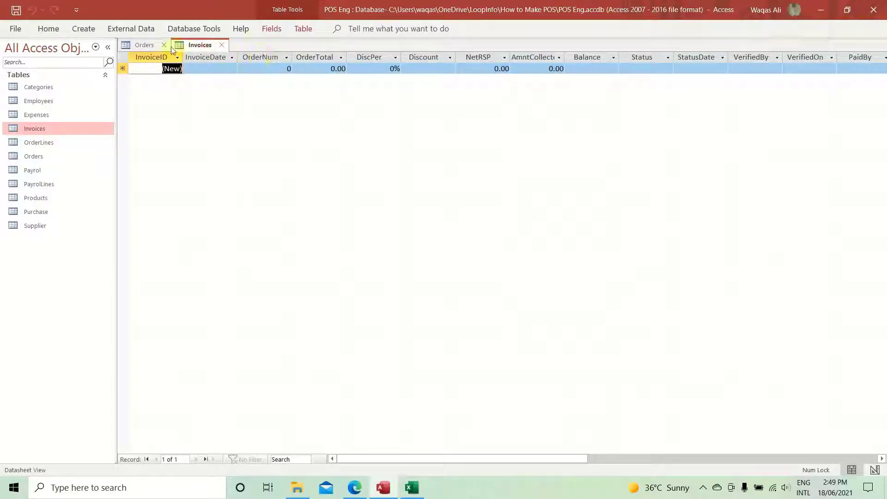
click(146, 45)
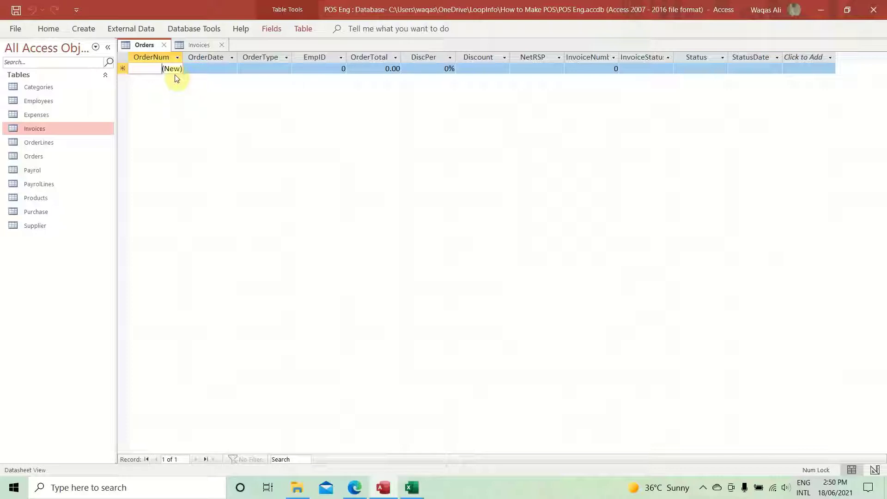
click(83, 29)
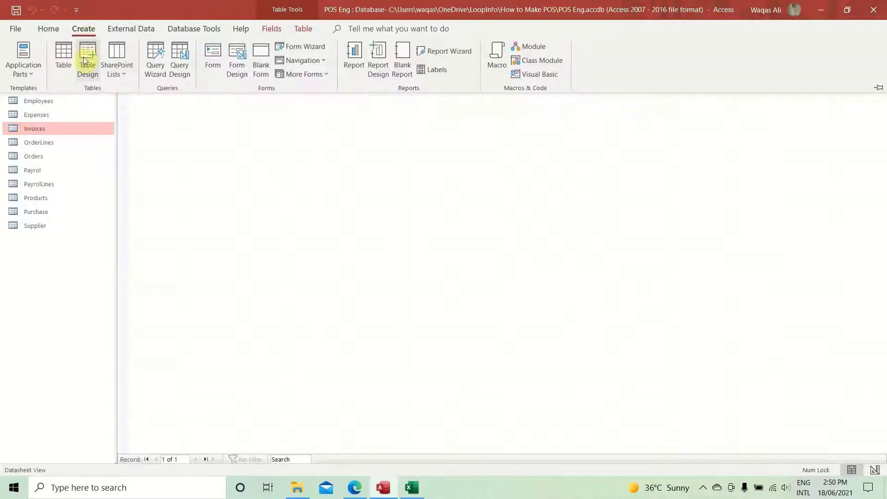
click(218, 73)
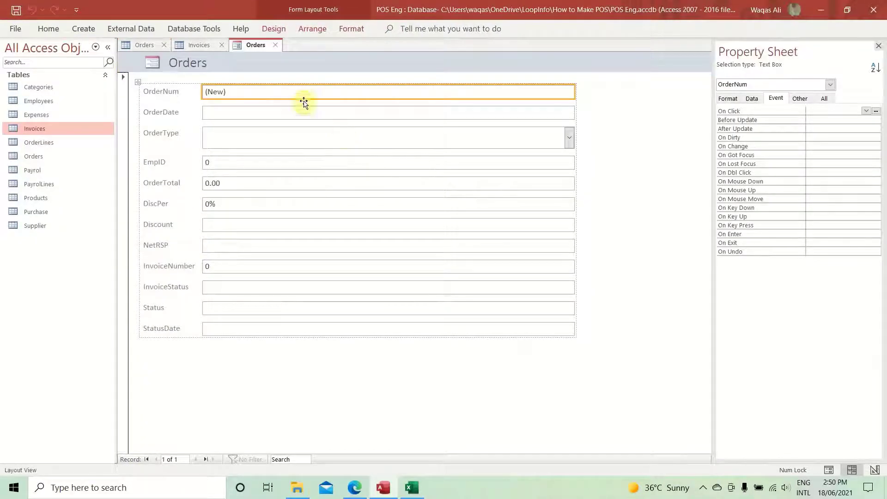
click(276, 45)
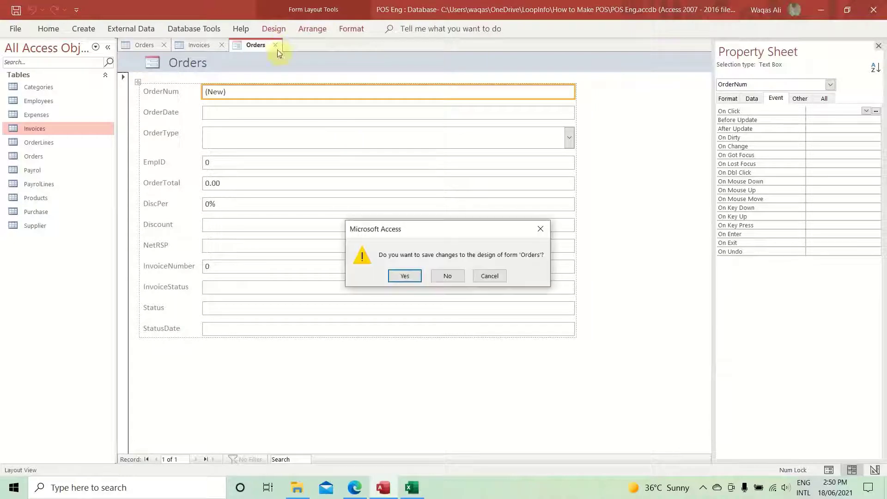
click(448, 277)
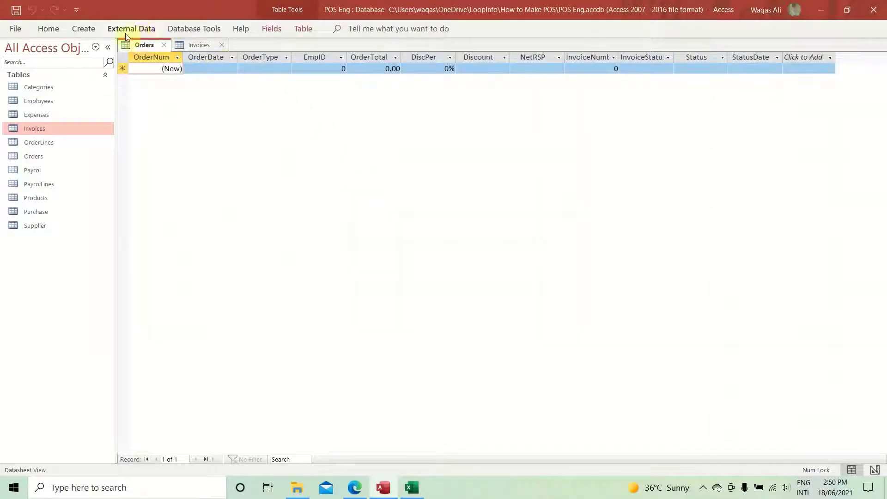
- Create a blank form and show it in Design View
click(95, 30)
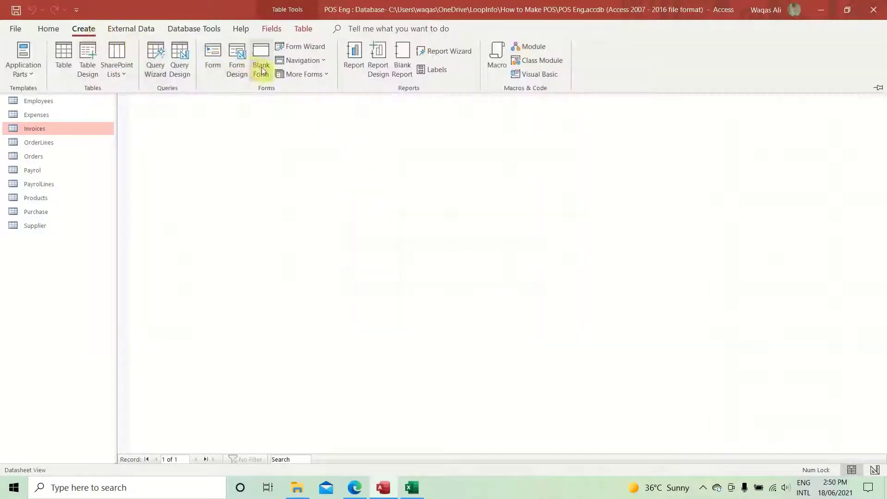
click(262, 68)
right_click(439, 144)
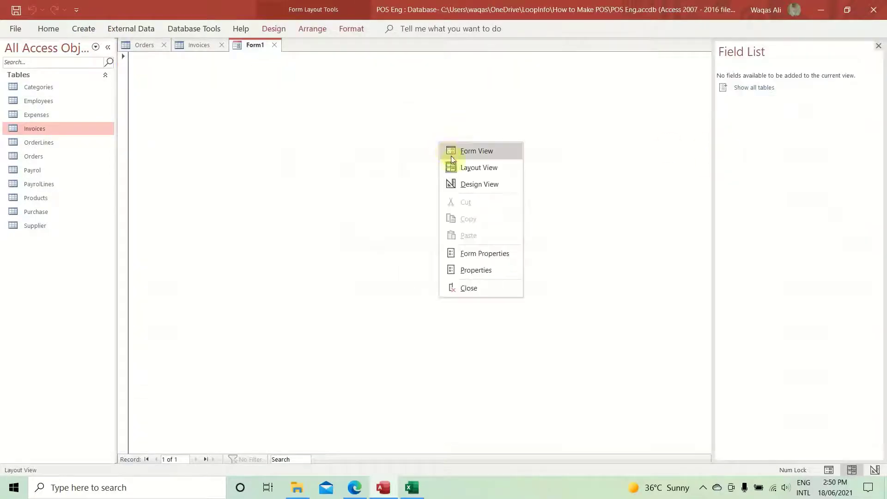
click(470, 188)
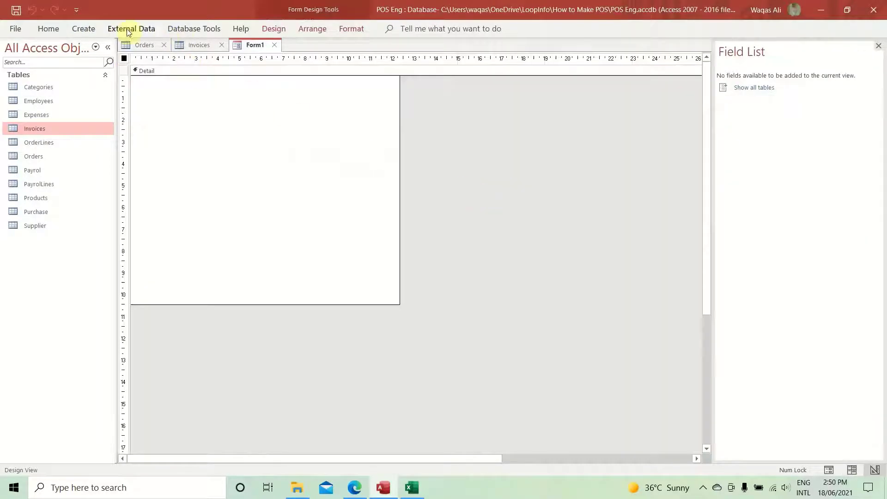
- Draw a text box about 7.6 cm wide and 3.8 cm high in the Detail section of the blank form
click(82, 29)
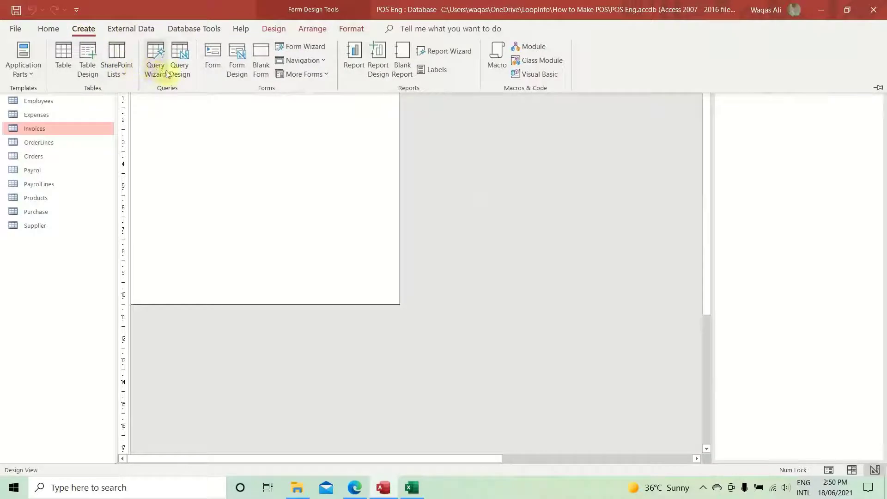
click(277, 32)
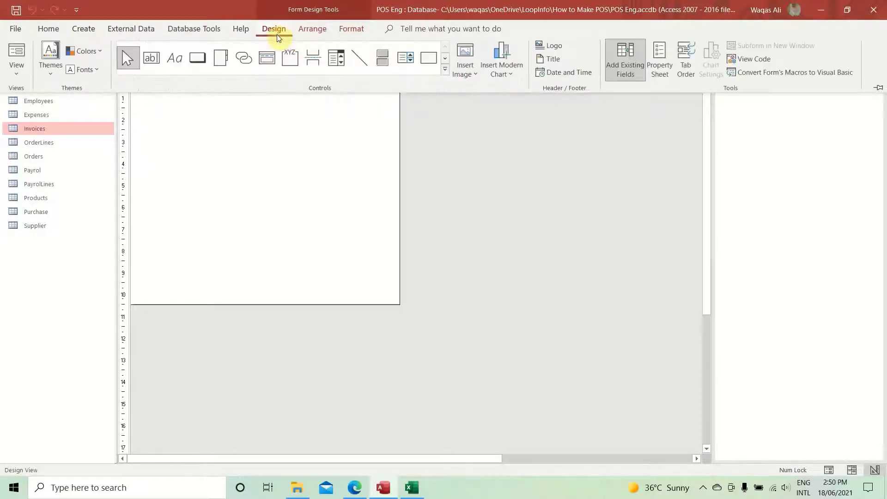
click(159, 58)
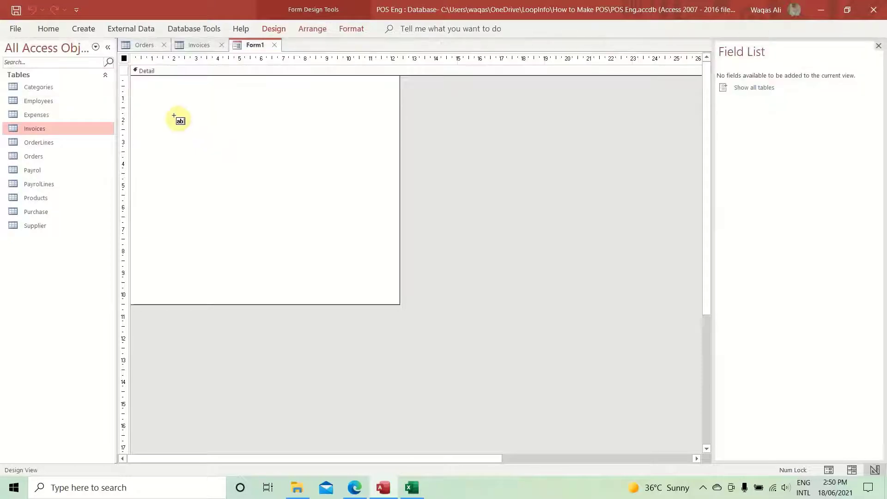
drag(280, 170, 340, 198)
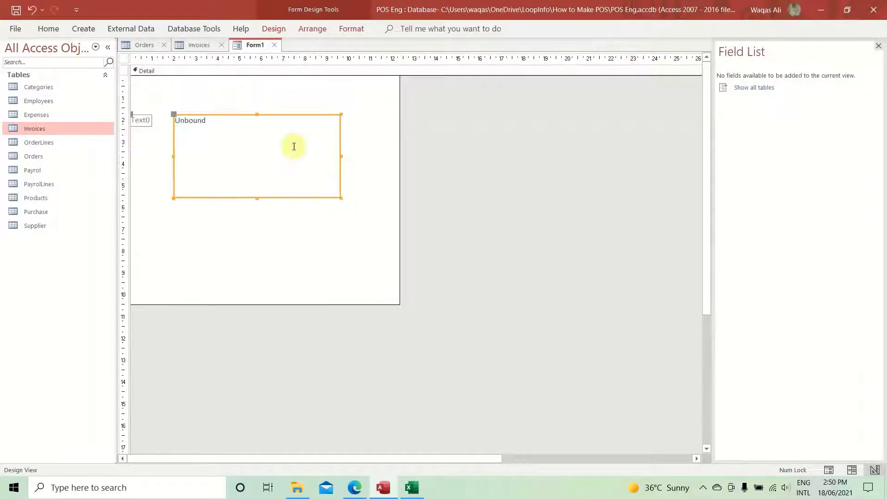
- Show the form in Form View and enter "One to one, One to Many, Many to Many" in its text box
right_click(254, 49)
click(284, 111)
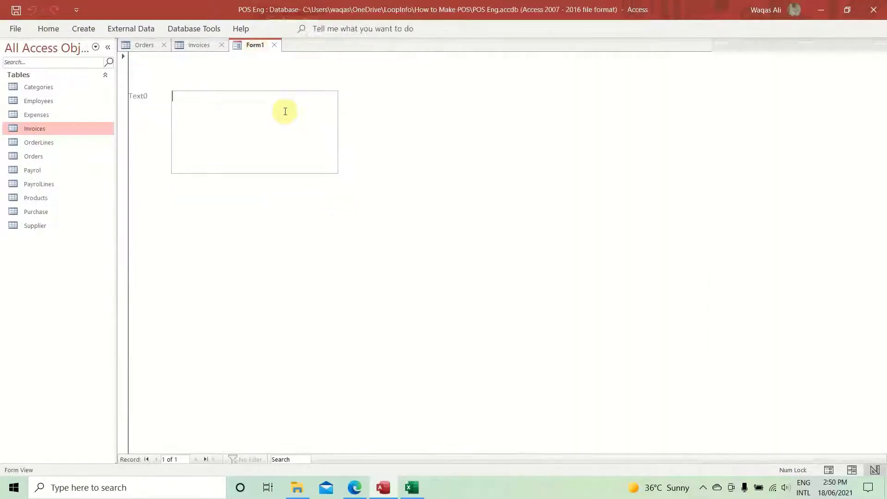
text(On)
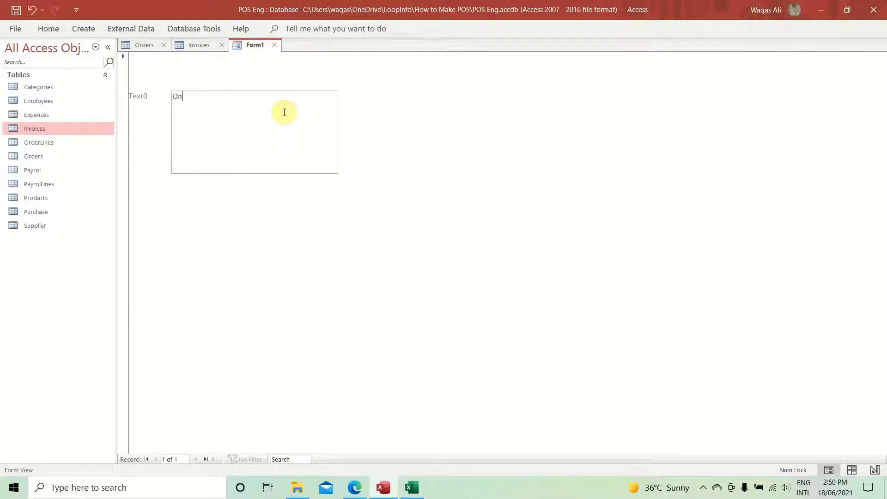
text(e to on)
key(BackSpace)
text(ne f)
key(BackSpace)
key(Tab)
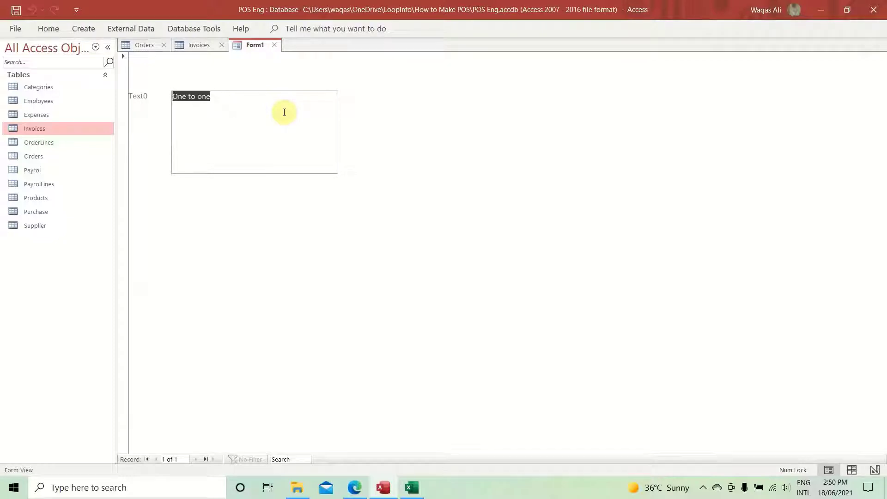
click(283, 111)
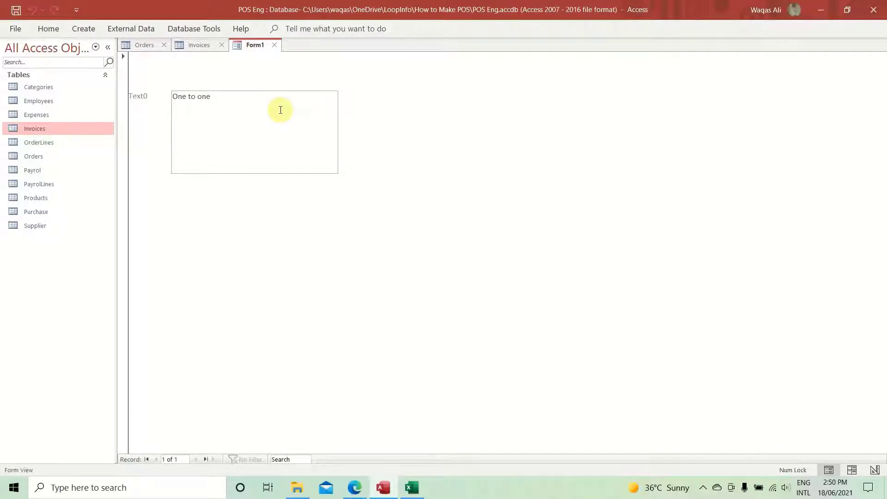
text(, One to Many, Many to Many)
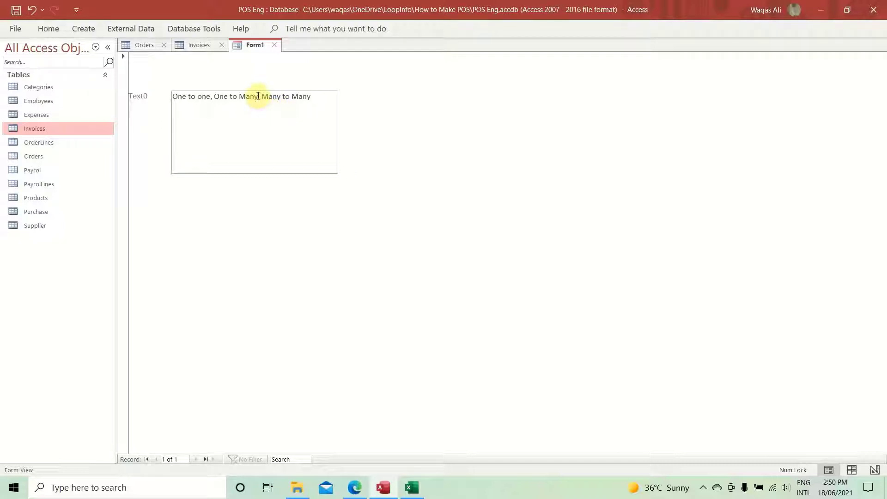
- Highlight "One to Many" in the form's text box, compare the Employees, Orders and Invoices table fields, and return to the form
drag(258, 96, 218, 97)
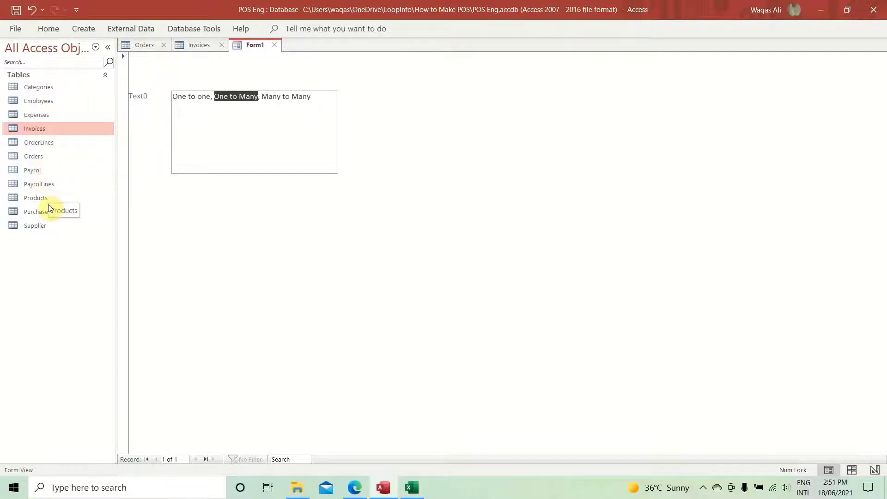
double_click(49, 103)
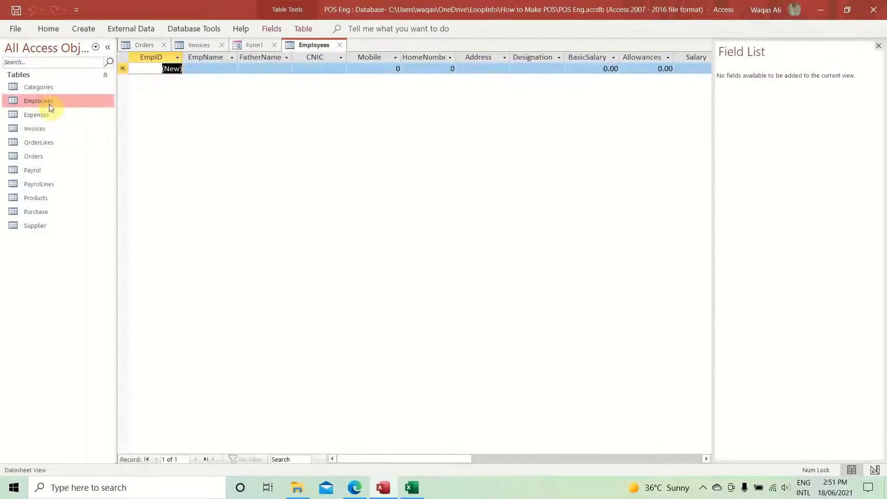
click(144, 46)
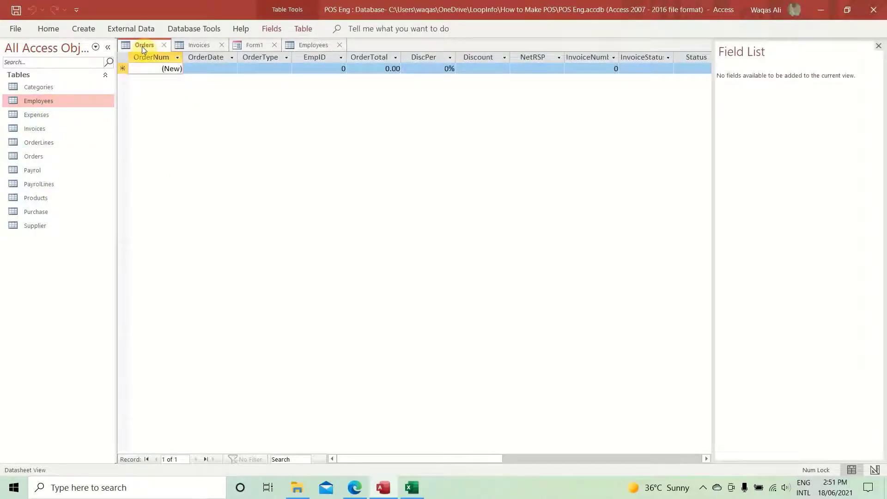
click(878, 47)
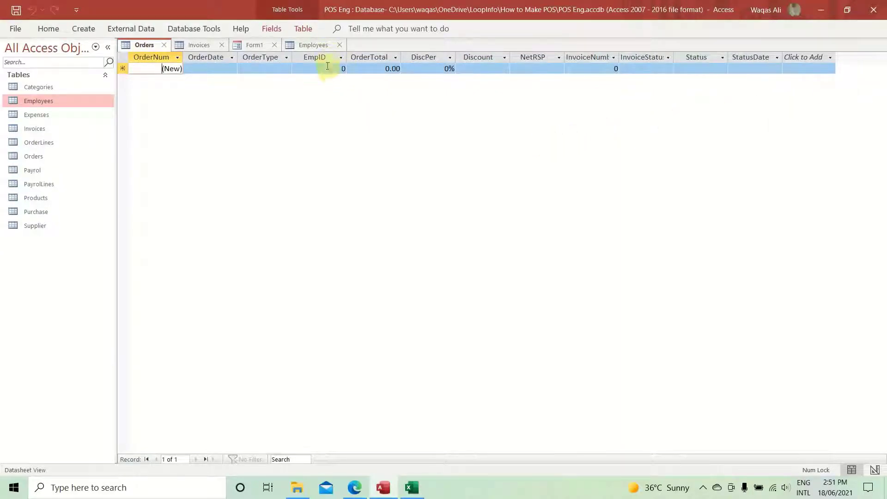
click(313, 44)
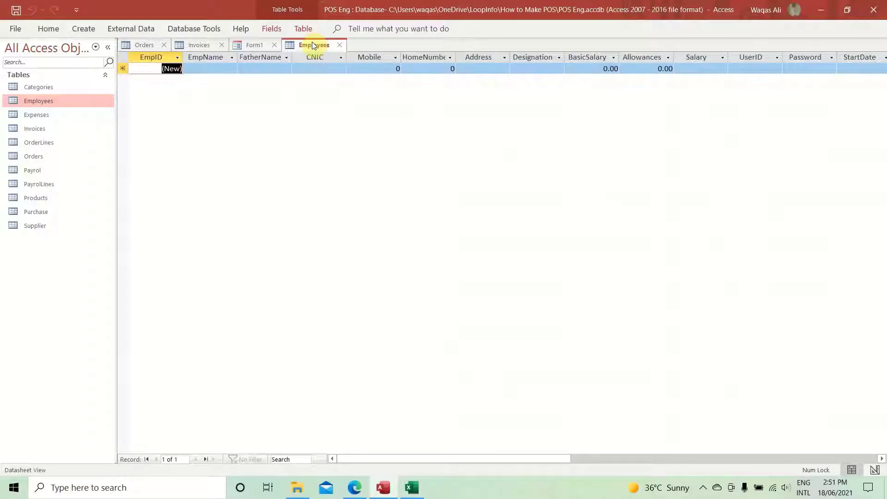
click(144, 46)
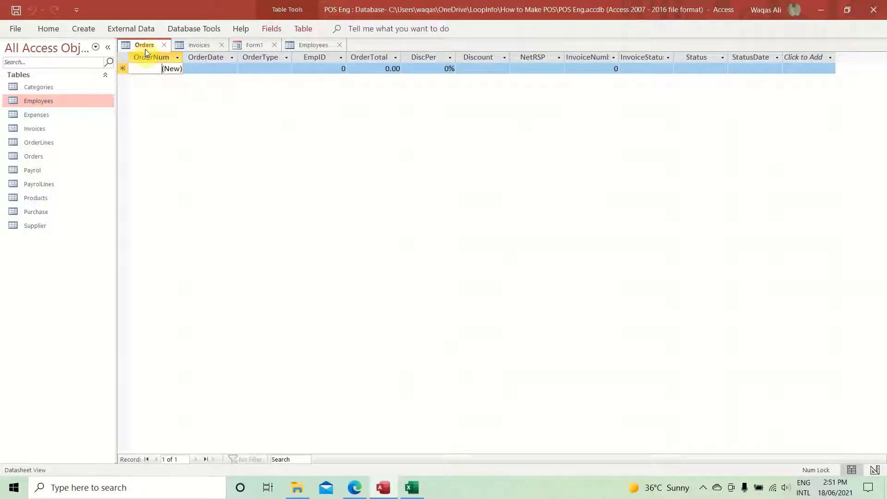
click(196, 48)
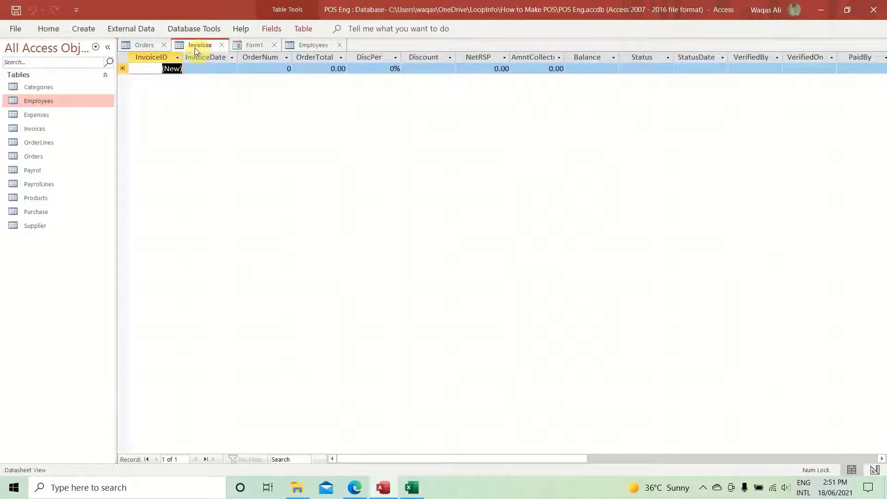
click(298, 45)
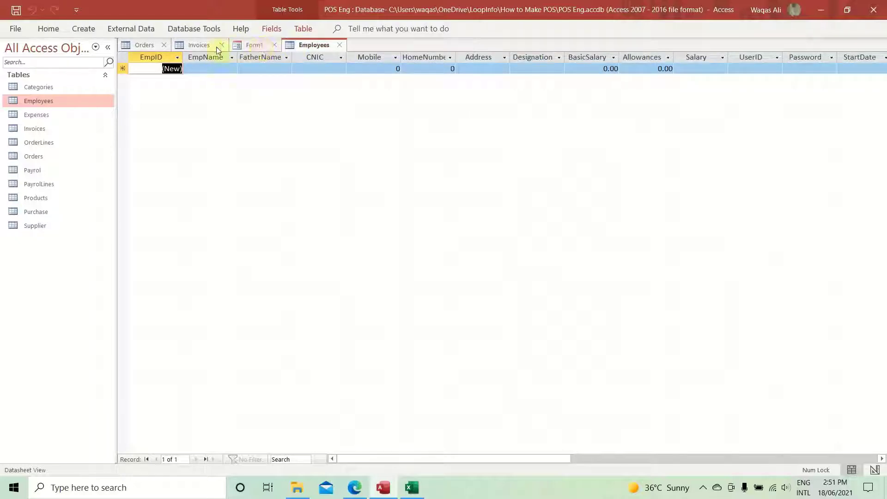
click(201, 47)
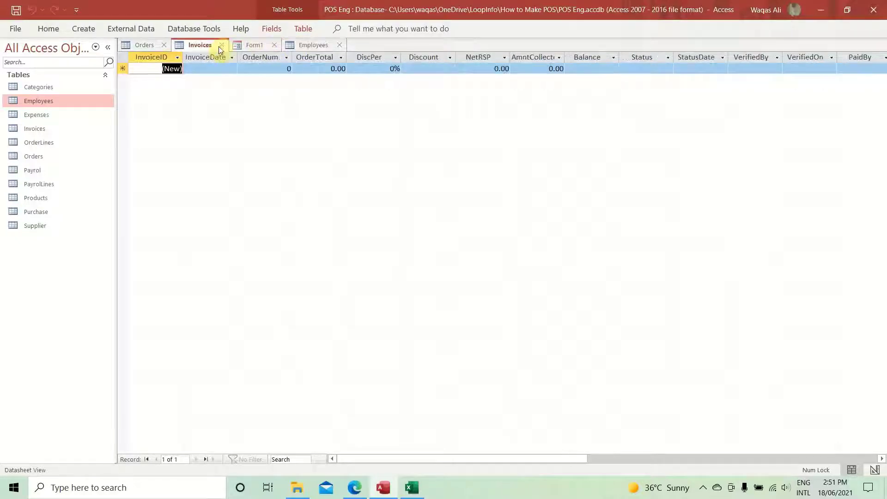
click(250, 45)
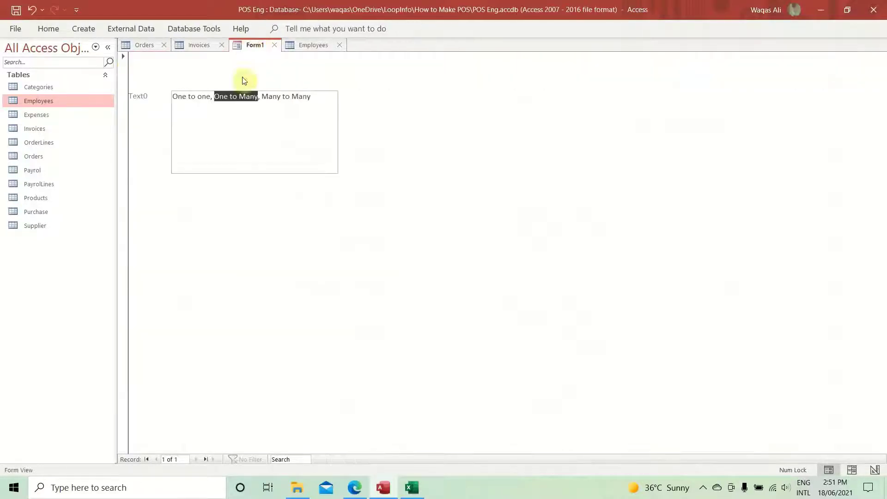
- Highlight each relationship type in the form's text box in turn: One to Many, One to one, Many to Many, and One to Many again
click(258, 97)
drag(258, 97, 215, 97)
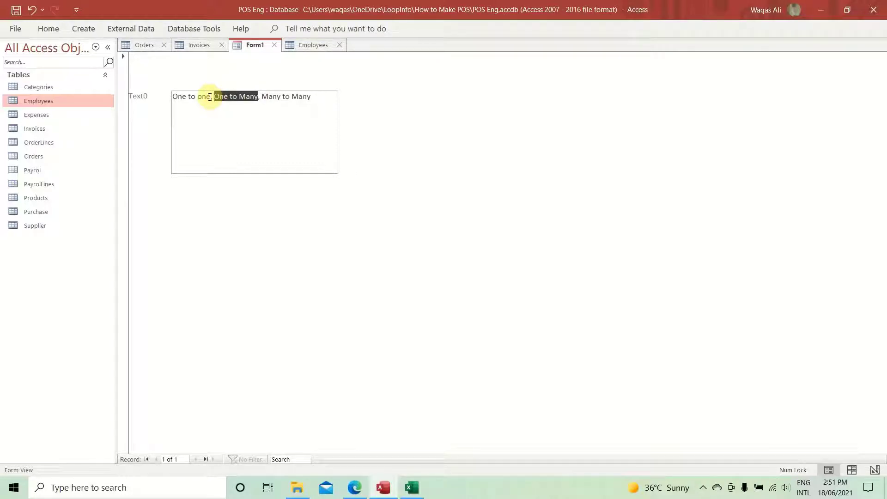
drag(209, 97, 148, 103)
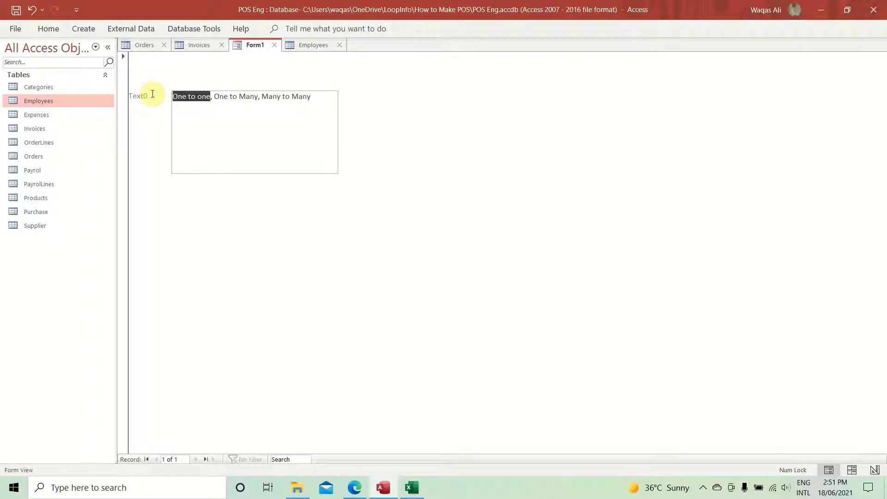
click(263, 97)
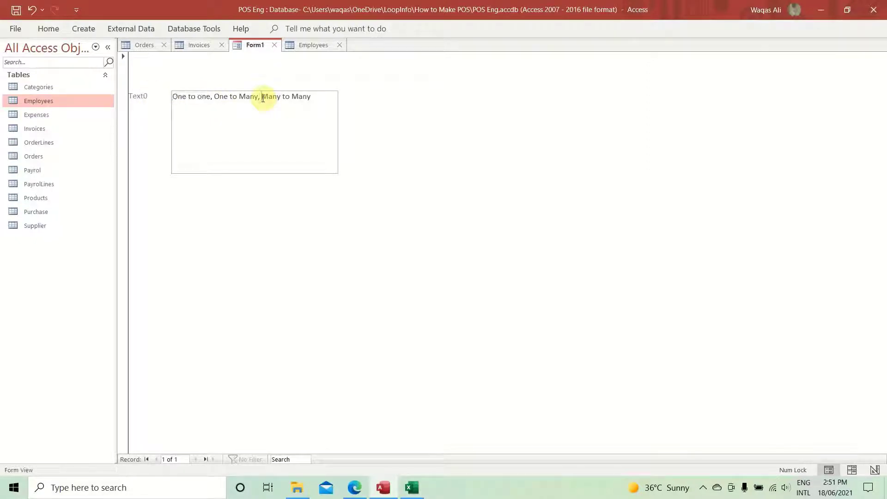
drag(263, 98, 315, 97)
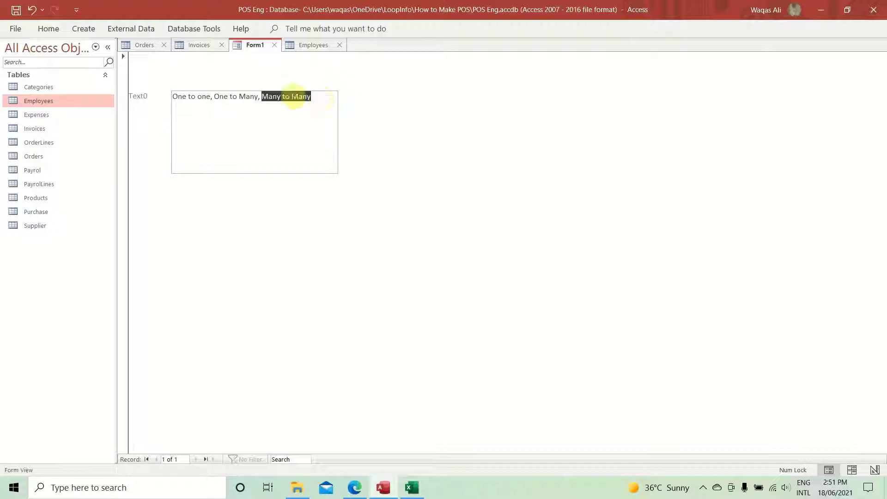
drag(258, 98, 218, 97)
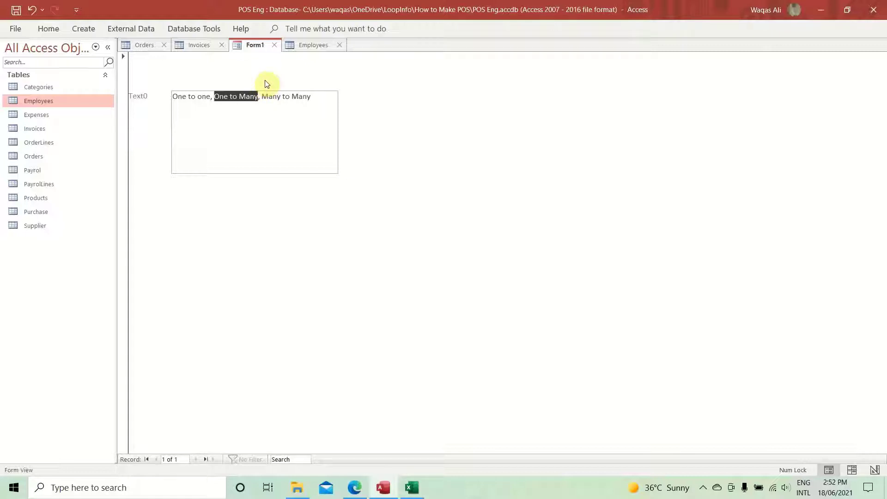
- Close the scratch form without saving its design, and close the open Employees, Invoices and Orders tables
click(275, 45)
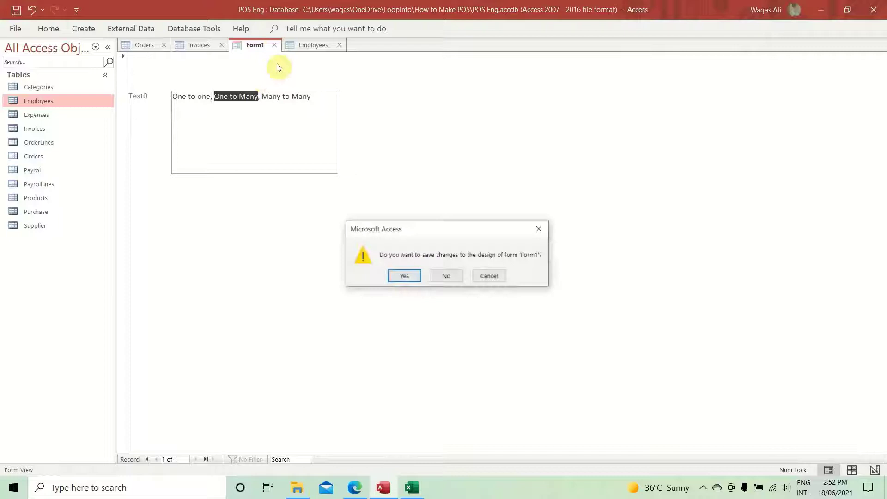
click(448, 276)
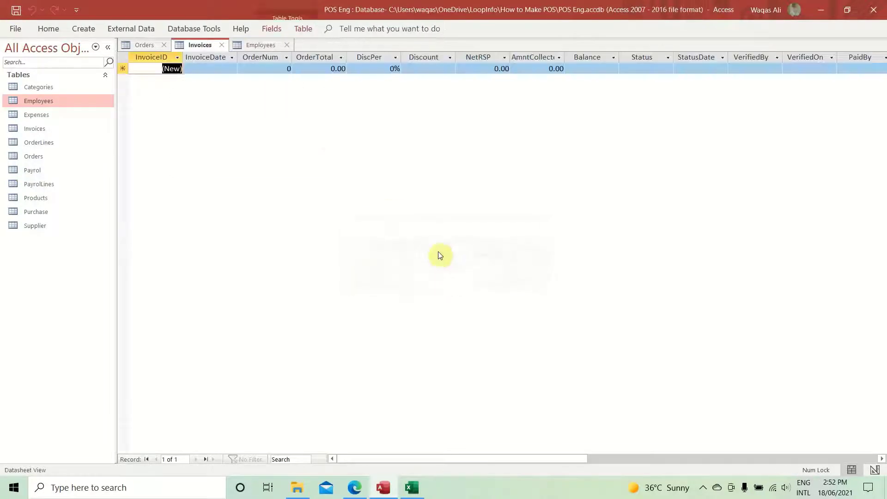
click(288, 45)
click(222, 45)
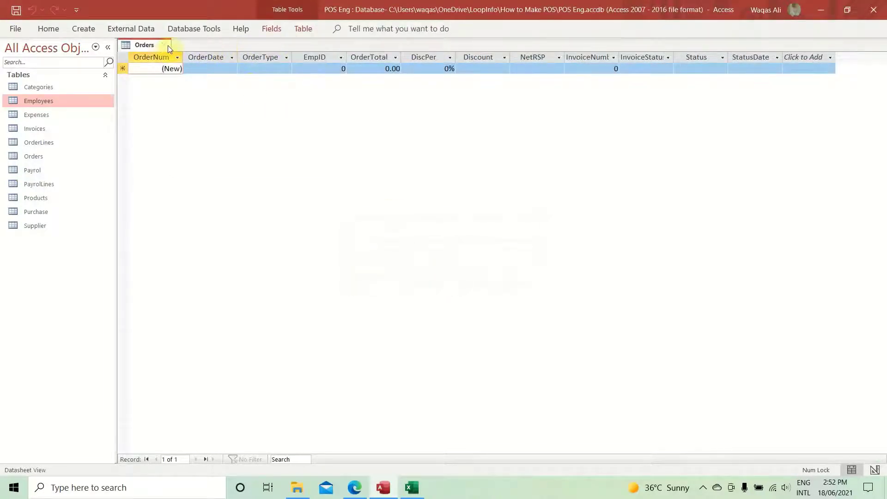
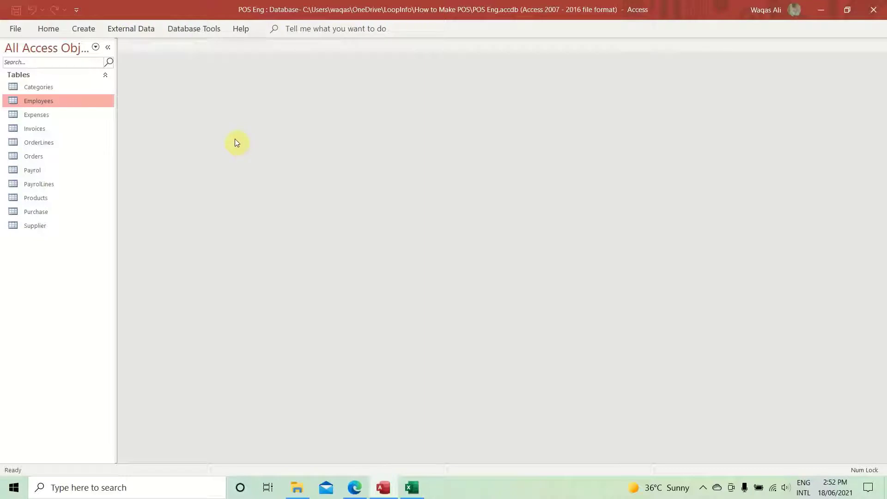
- Open the Relationships window and go through the list of tables available to add, from Categories to Supplier
click(205, 30)
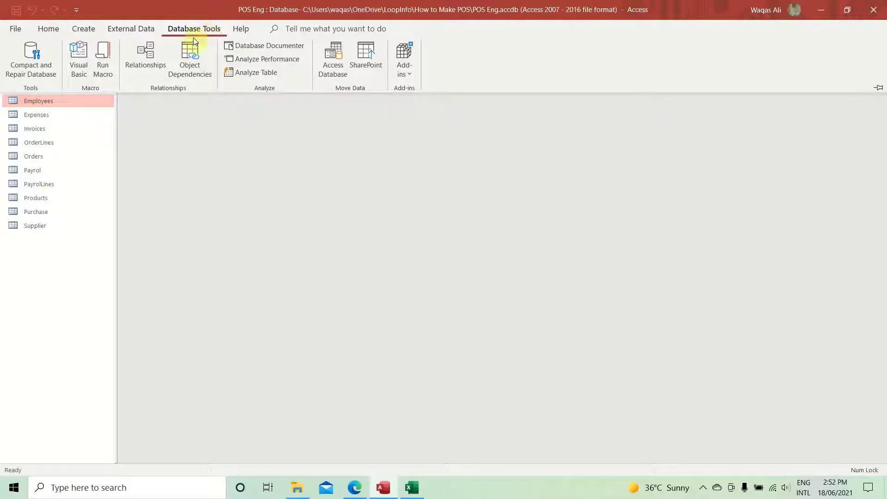
click(146, 69)
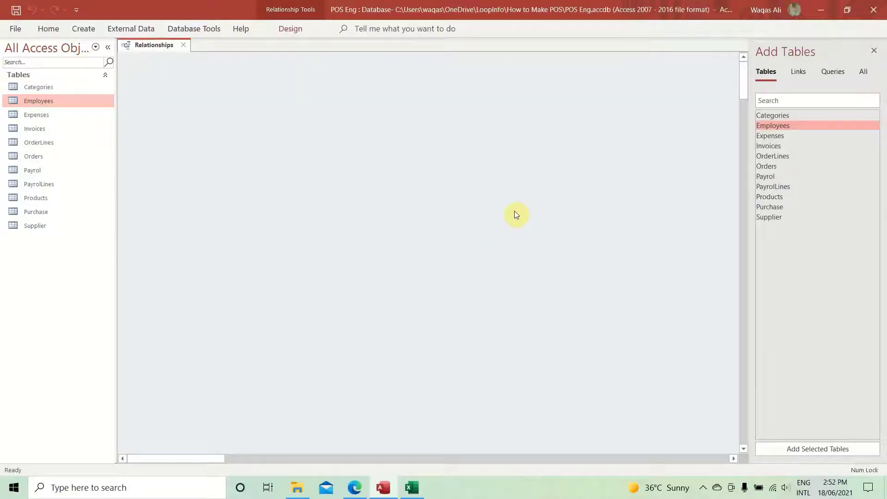
drag(416, 459, 184, 454)
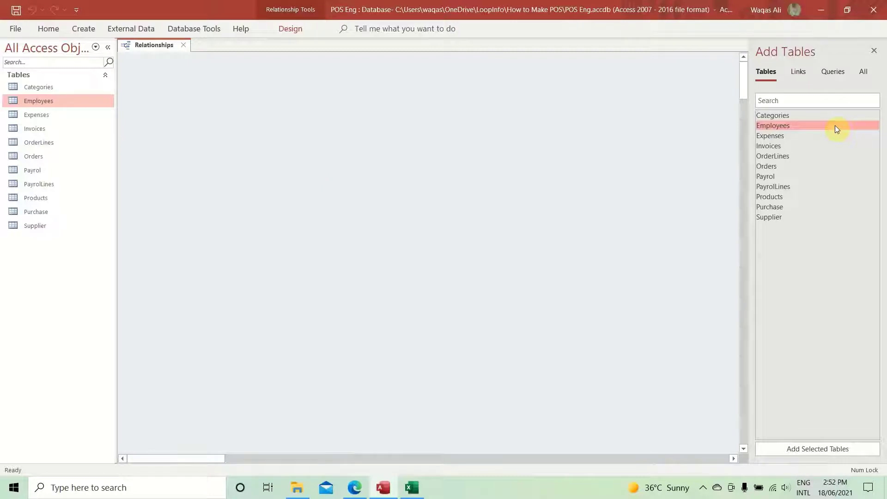
drag(781, 118, 777, 209)
click(777, 219)
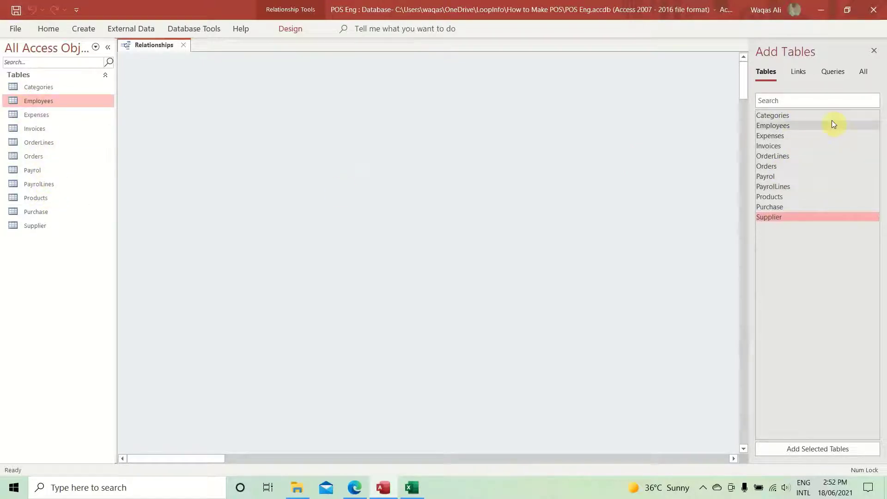
click(802, 114)
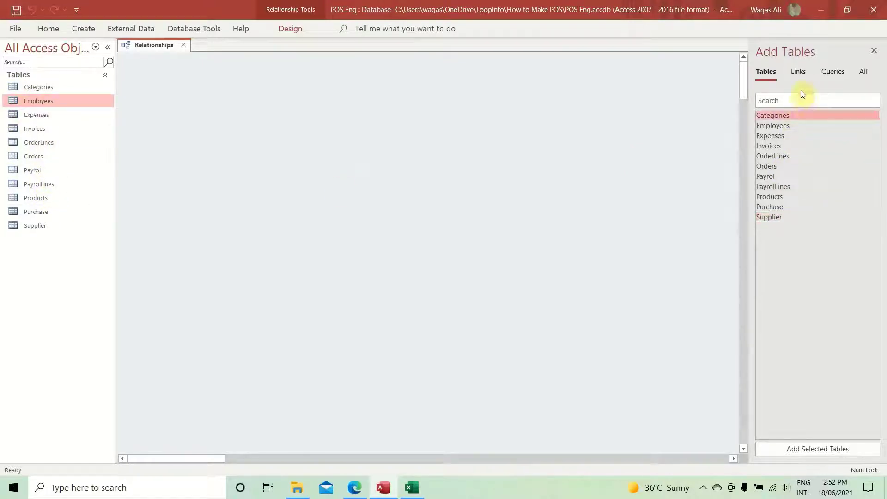
click(786, 116)
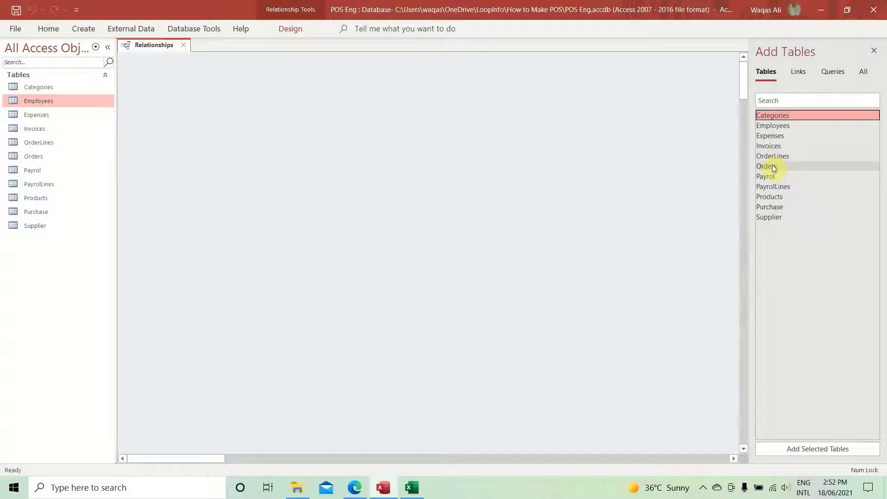
- Close the Add Tables list and bring it back with the Show Table command
click(874, 50)
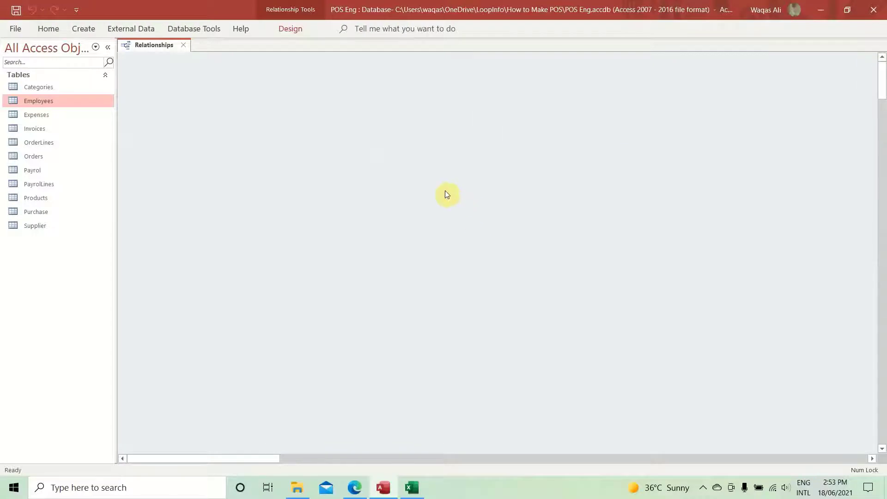
right_click(417, 158)
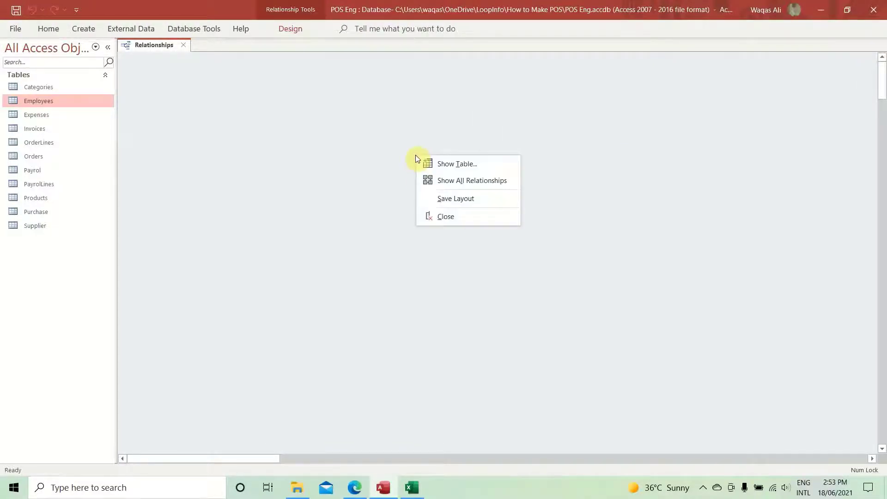
click(448, 166)
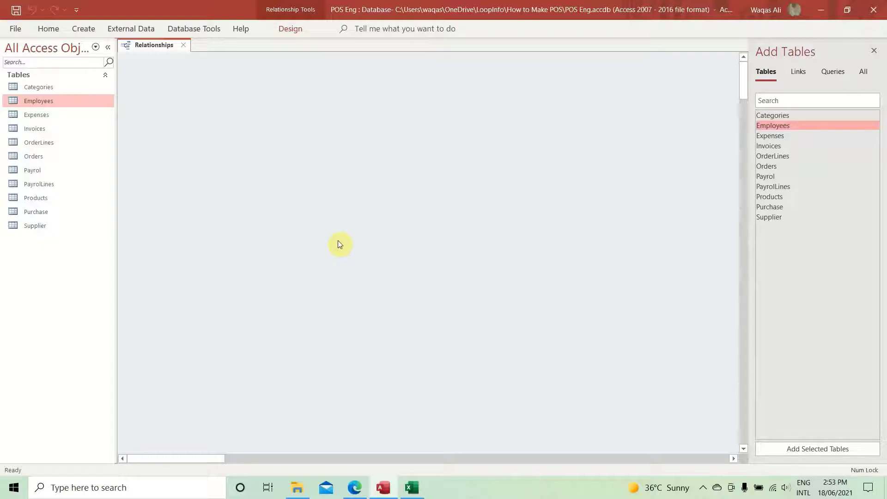
- Add all eleven tables, from Categories through Supplier, to the Relationships layout and close the Add Tables list
double_click(770, 117)
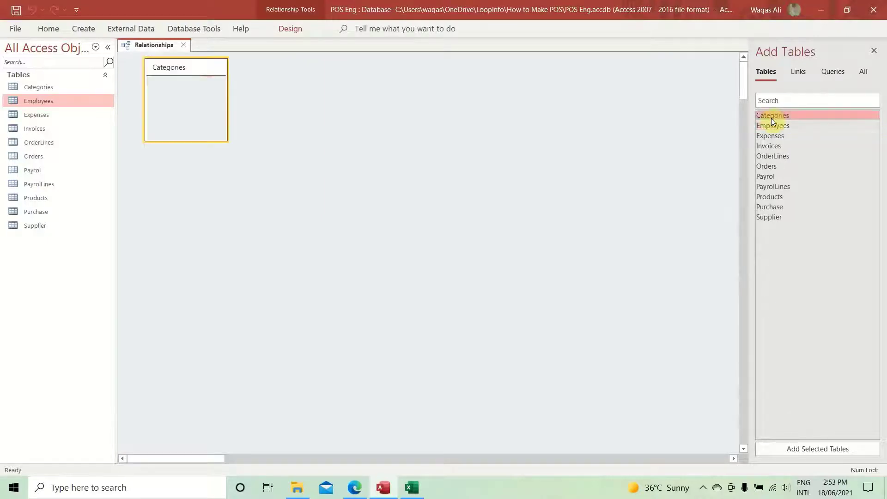
double_click(776, 127)
double_click(776, 137)
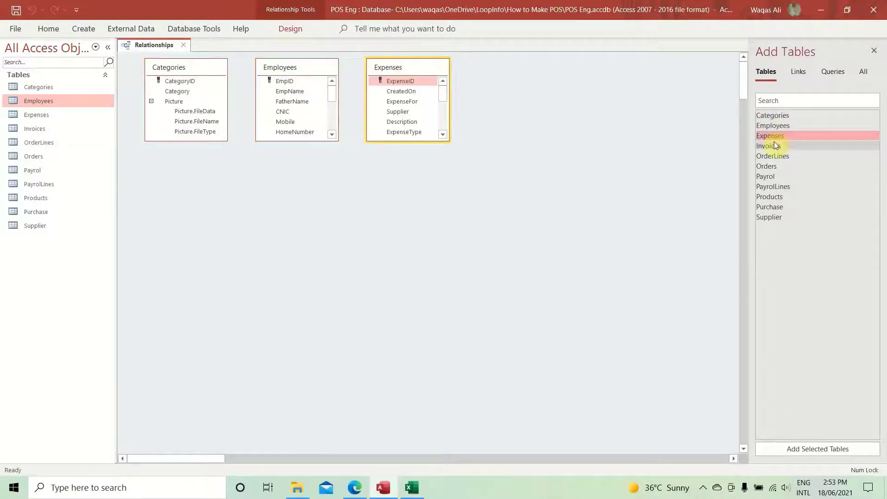
double_click(772, 146)
double_click(771, 155)
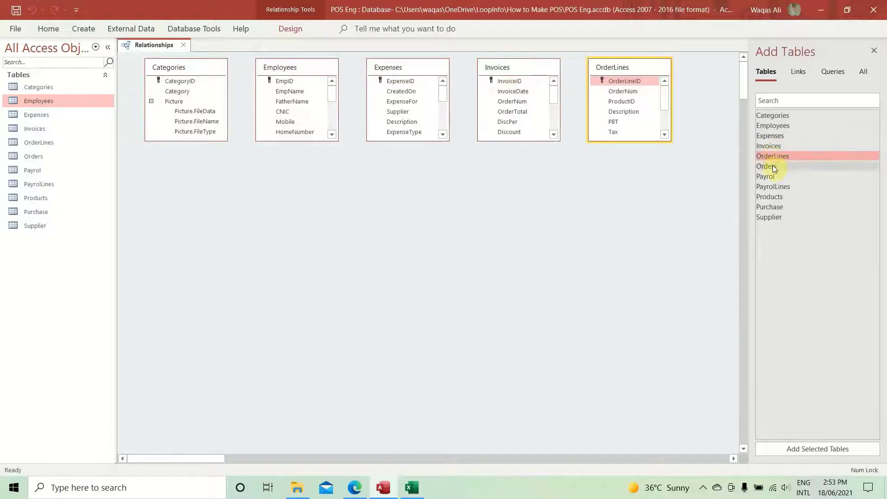
double_click(769, 167)
double_click(767, 178)
double_click(771, 187)
double_click(770, 197)
double_click(771, 206)
double_click(771, 217)
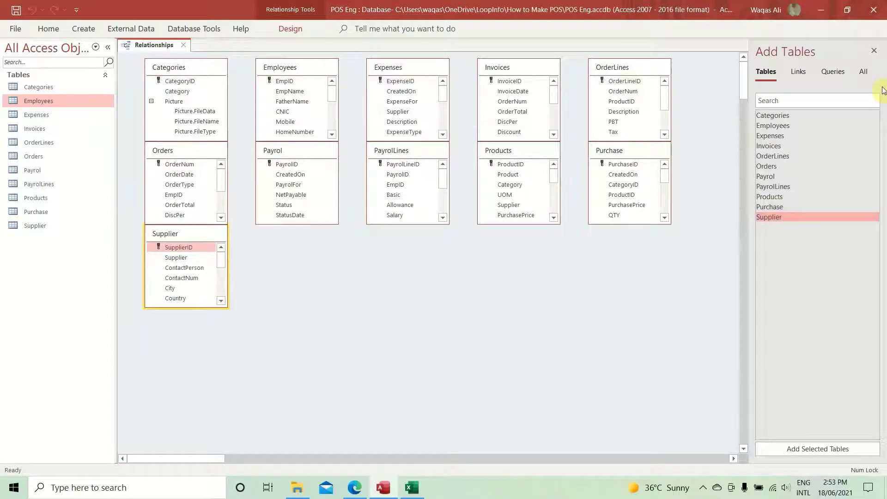
click(874, 50)
- Enlarge the Supplier table box to show all its fields and place it beneath Payrol
drag(194, 234, 191, 247)
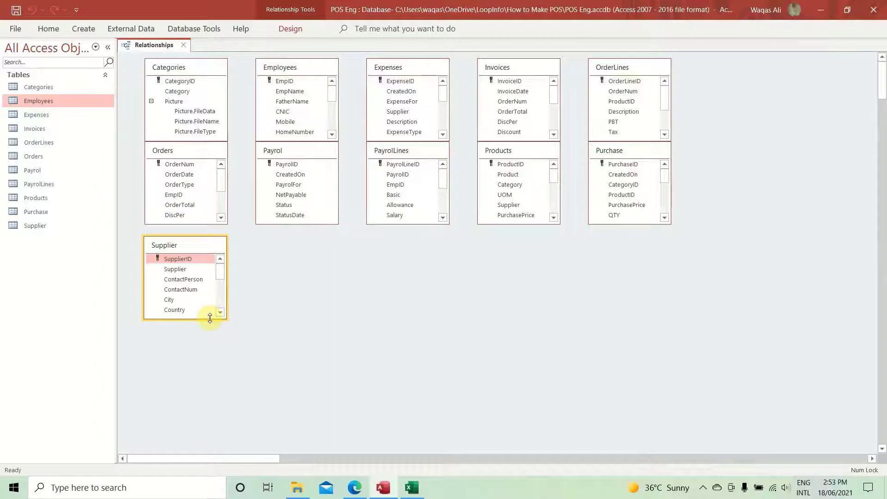
drag(204, 318, 198, 431)
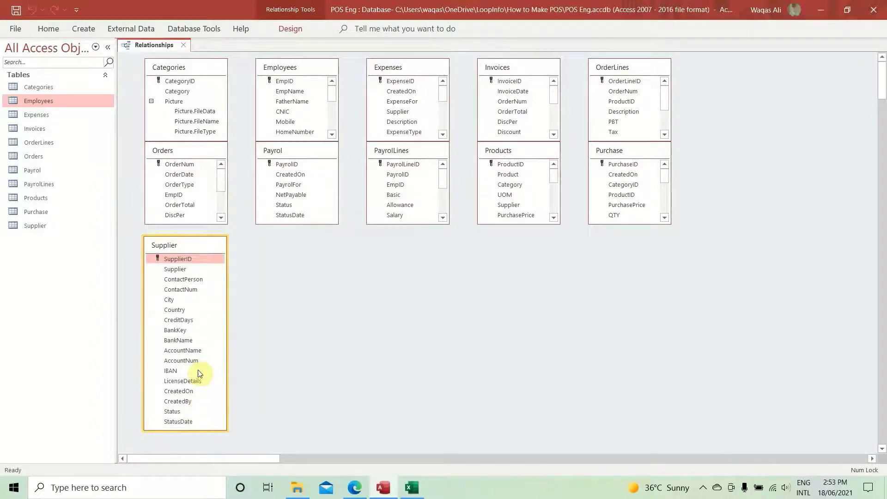
drag(196, 247, 305, 243)
- Fit the Orders and Categories boxes to their fields with Picture collapsed, and stack Orders and Payrol beneath Categories
drag(190, 224, 185, 285)
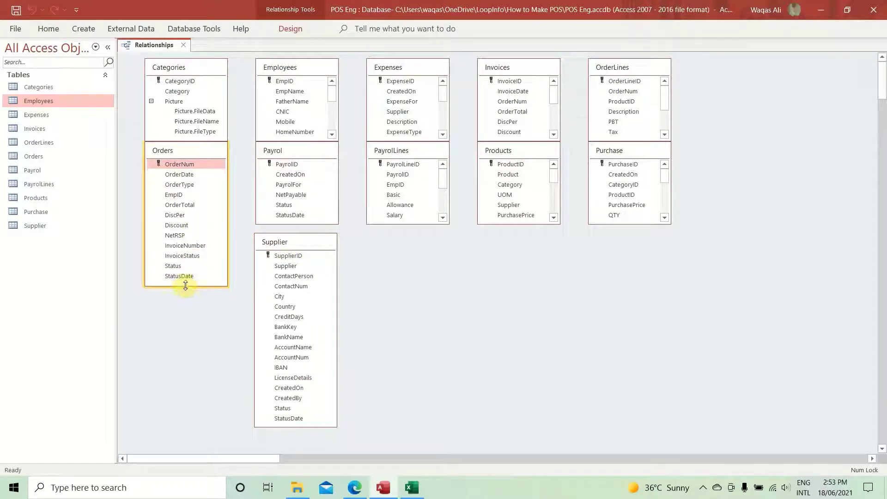
click(151, 102)
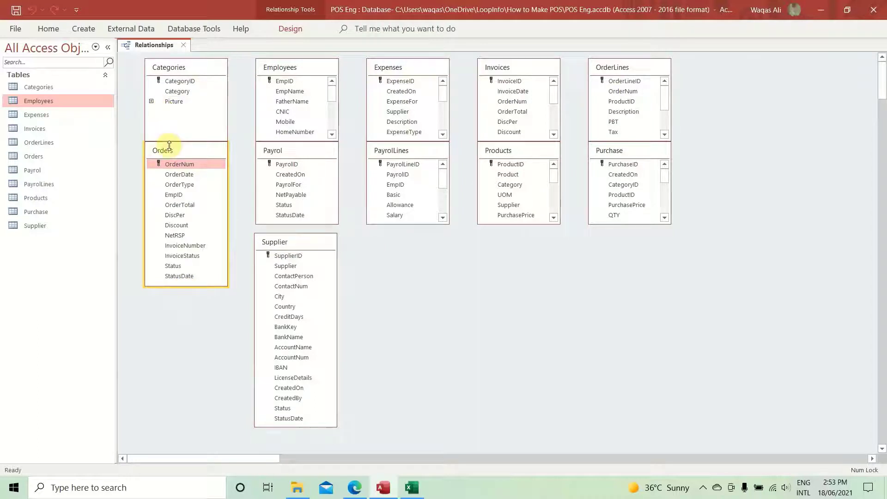
drag(176, 149, 173, 109)
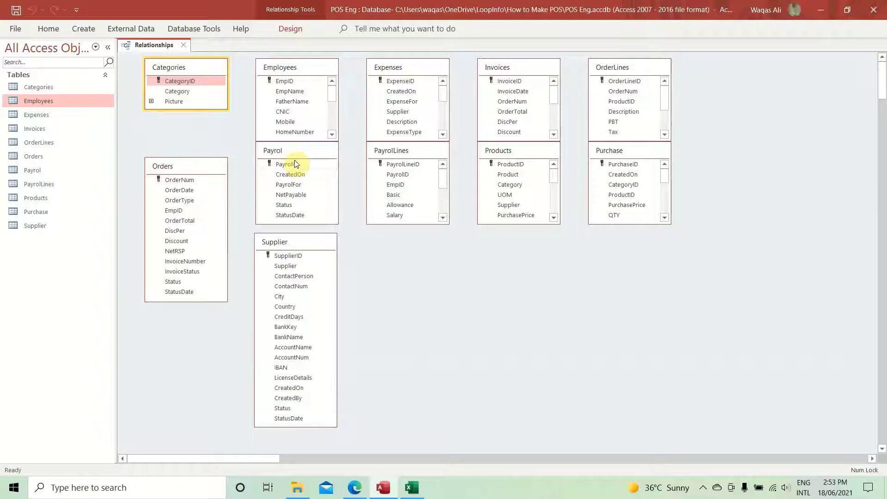
drag(203, 166, 201, 123)
drag(304, 151, 191, 273)
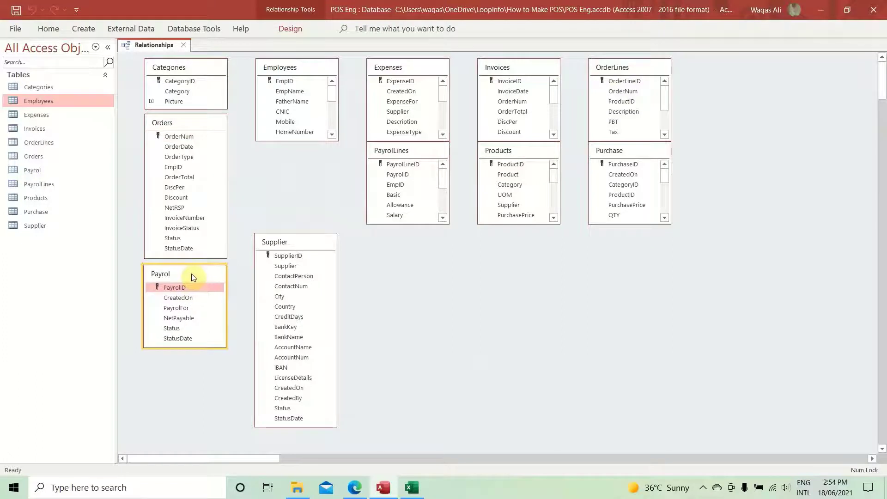
- Enlarge the Employees, Expenses and PayrolLines boxes to show all their fields, moving PayrolLines into the free space below Products and Purchase
drag(305, 140, 306, 244)
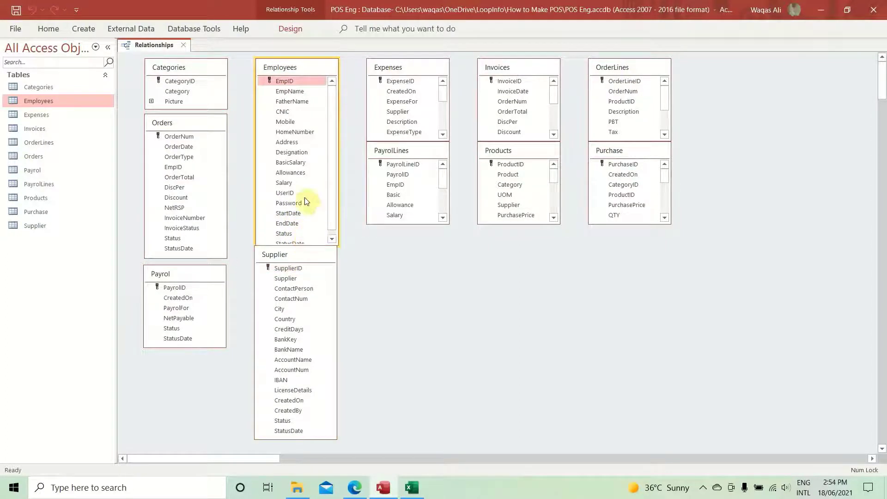
drag(301, 59, 302, 56)
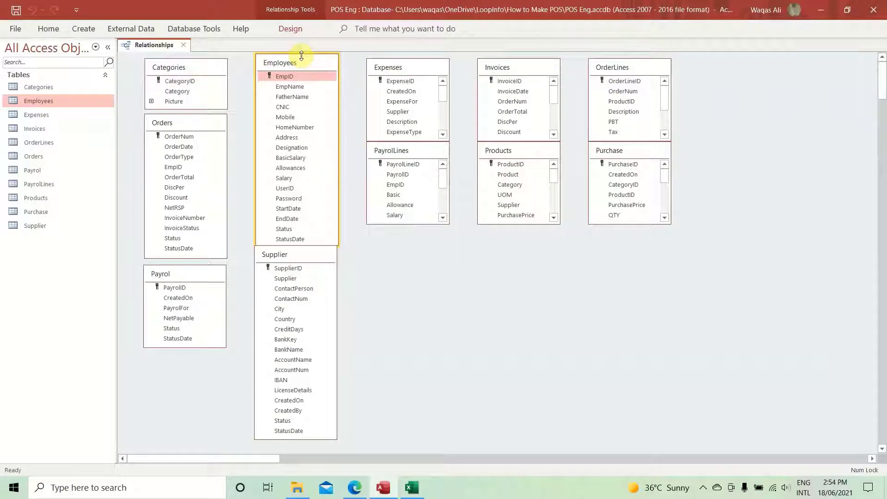
drag(434, 154, 432, 238)
drag(410, 141, 571, 277)
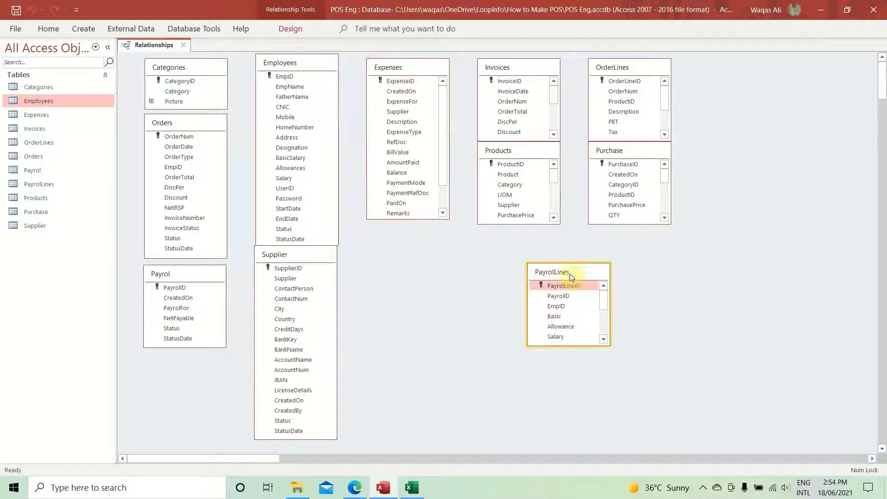
drag(411, 219, 406, 254)
drag(586, 344, 584, 429)
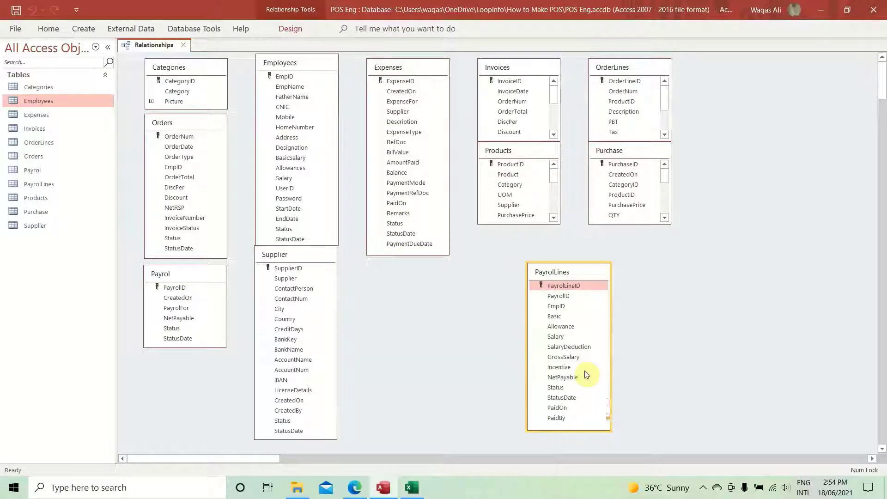
- Place the Products box beneath Expenses and fit it to its full field list with Picture collapsed
drag(517, 150, 411, 266)
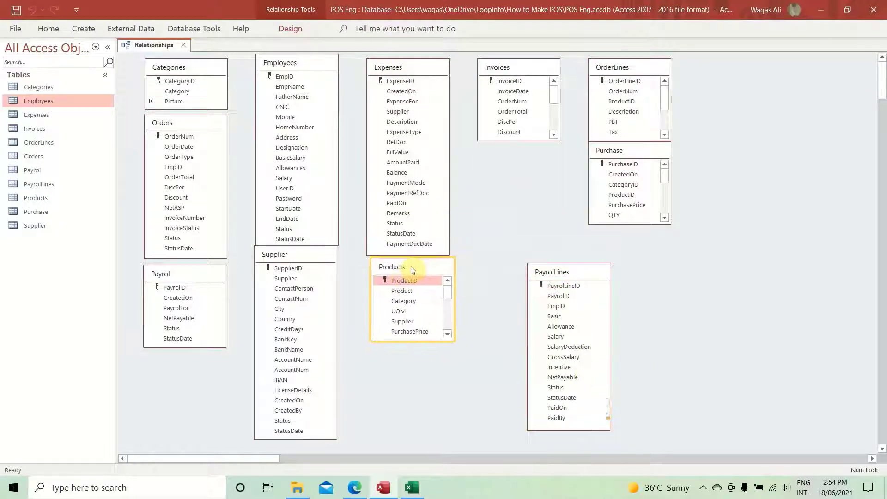
drag(420, 340, 421, 452)
click(378, 391)
drag(418, 267, 413, 265)
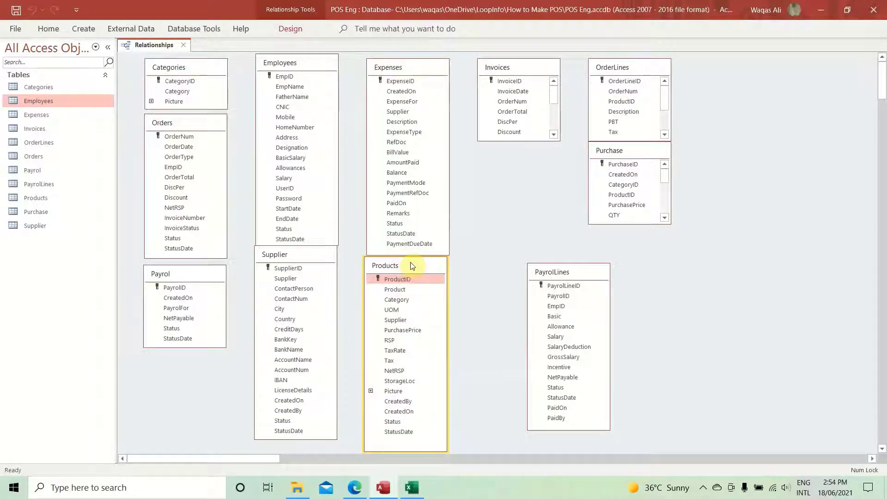
drag(406, 453, 406, 442)
- Enlarge Invoices, Purchase and OrderLines to show all fields, with PayrolLines placed beneath Invoices and Purchase beneath OrderLines
drag(521, 140, 507, 238)
drag(633, 224, 630, 359)
click(543, 271)
drag(544, 271, 491, 250)
drag(626, 159, 622, 213)
drag(643, 140, 630, 193)
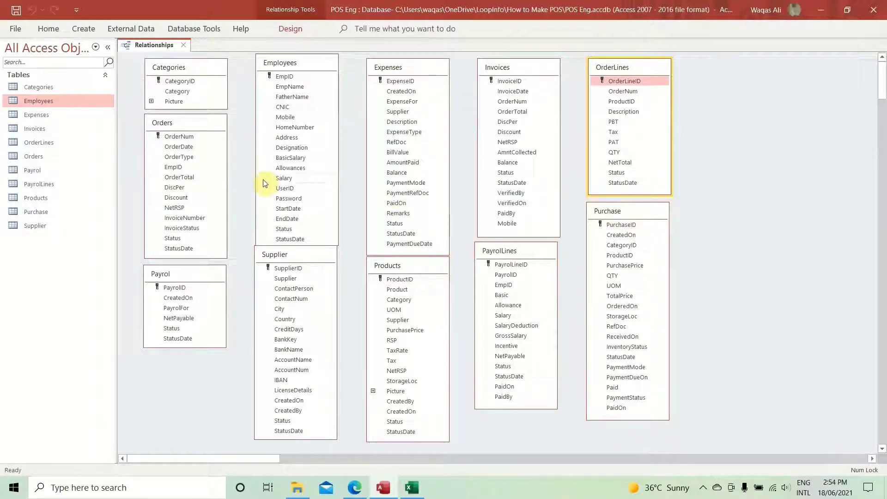
- Move the Payrol box slightly lower to widen the gap beneath Orders
click(197, 277)
drag(198, 275, 197, 282)
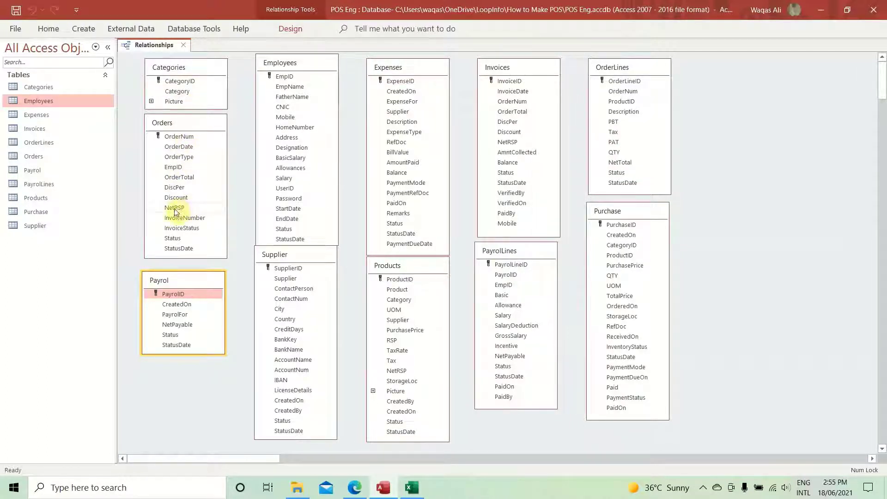
- Create a relationship between EmpID in Orders and EmpID in Employees, enforcing referential integrity and cascading updates to related fields
click(179, 166)
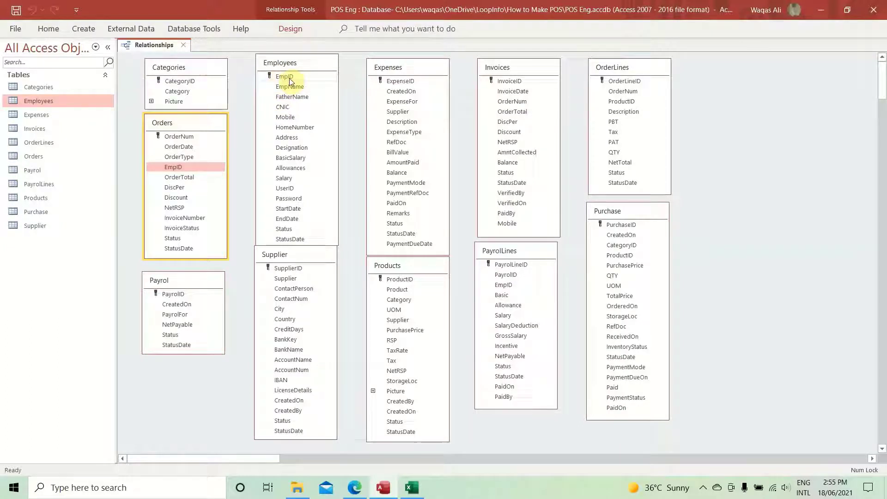
drag(290, 80, 173, 167)
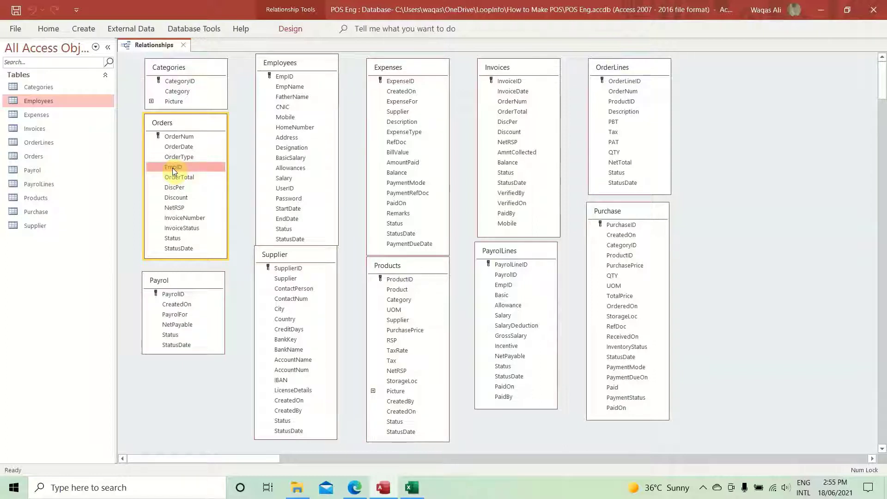
drag(173, 168, 280, 78)
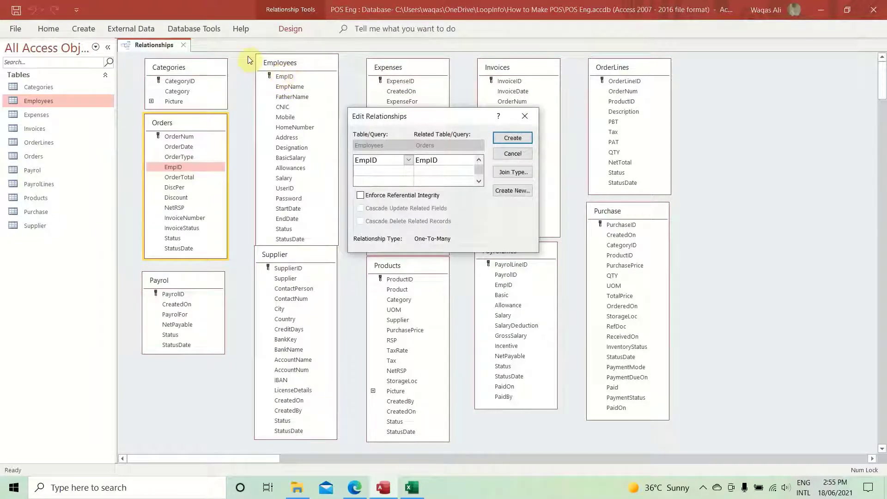
drag(416, 118, 401, 140)
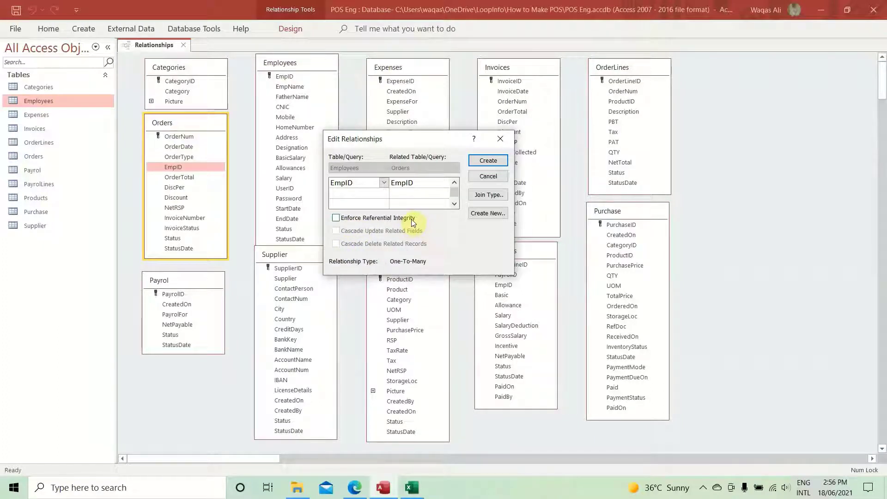
click(336, 219)
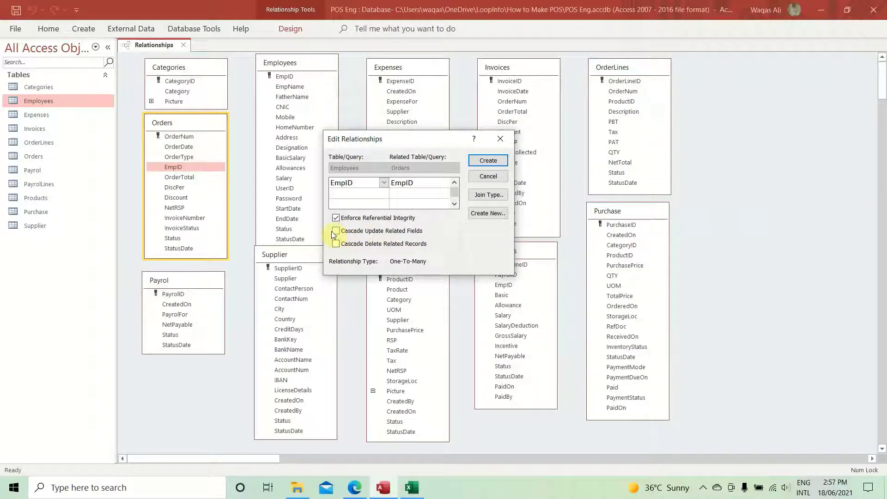
click(335, 231)
click(346, 245)
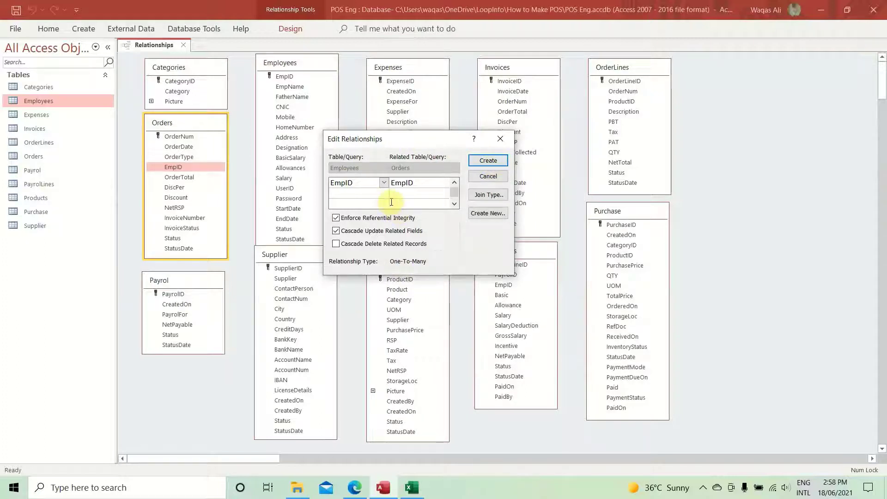
click(489, 162)
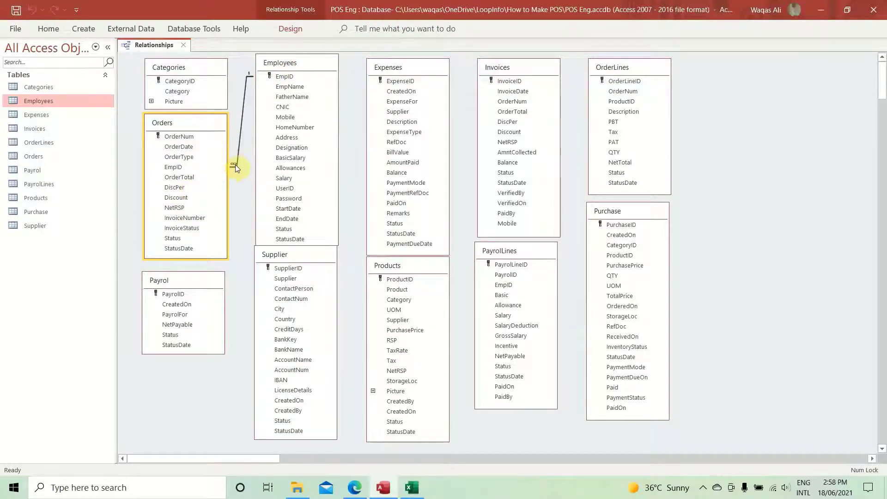
click(187, 170)
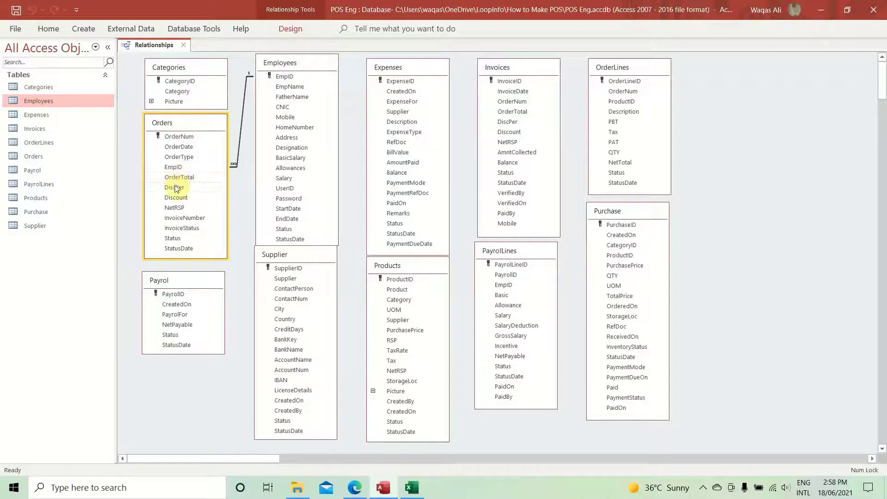
click(177, 200)
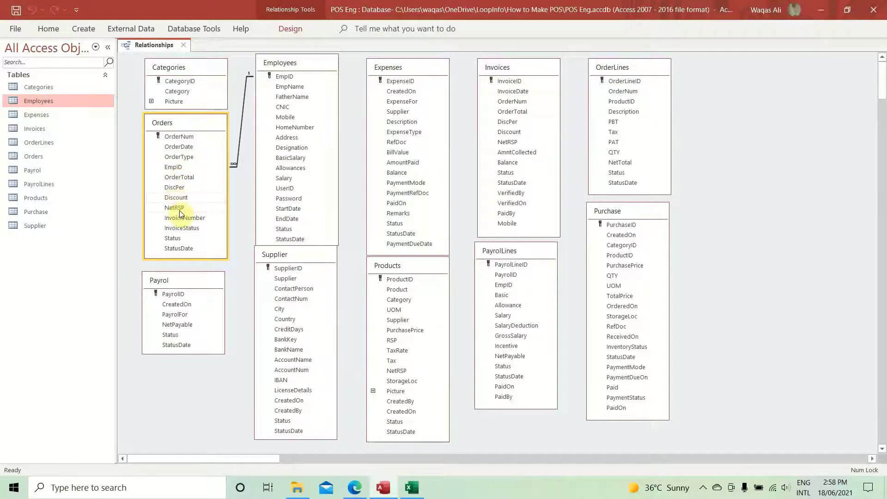
click(175, 169)
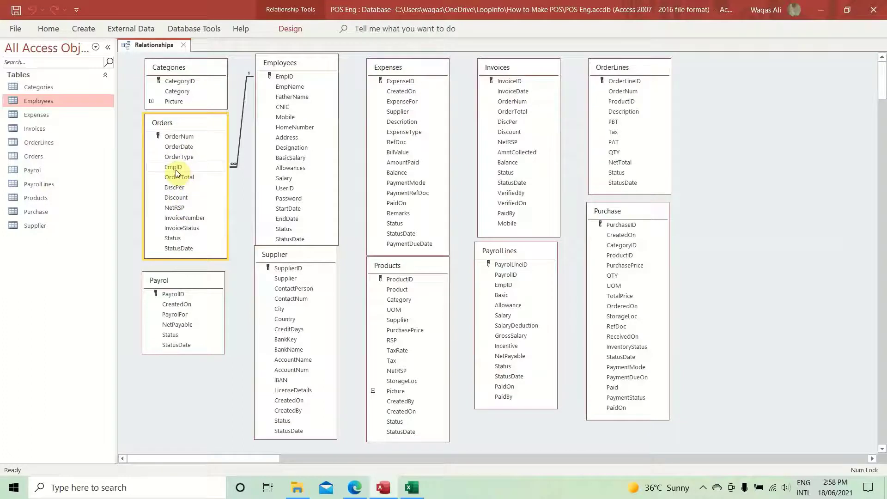
drag(176, 173, 281, 198)
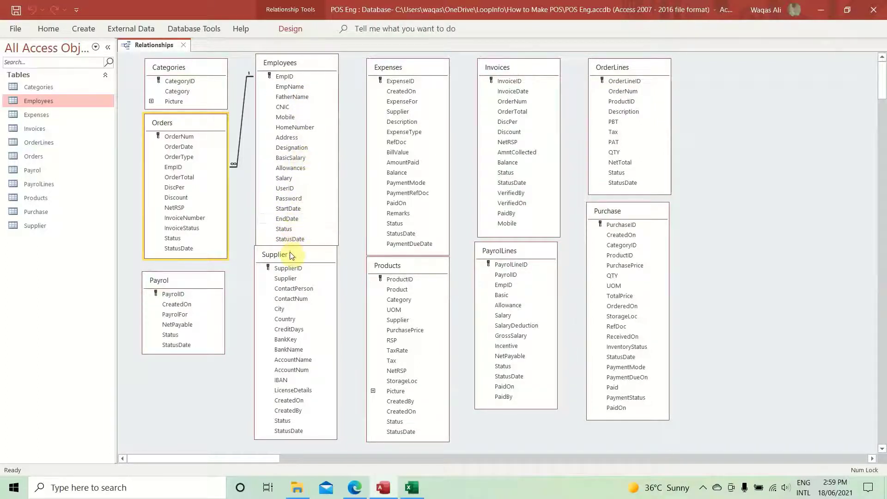
- Shift the Supplier box slightly down from Employees and the Expenses box slightly up from Products
drag(290, 253, 292, 258)
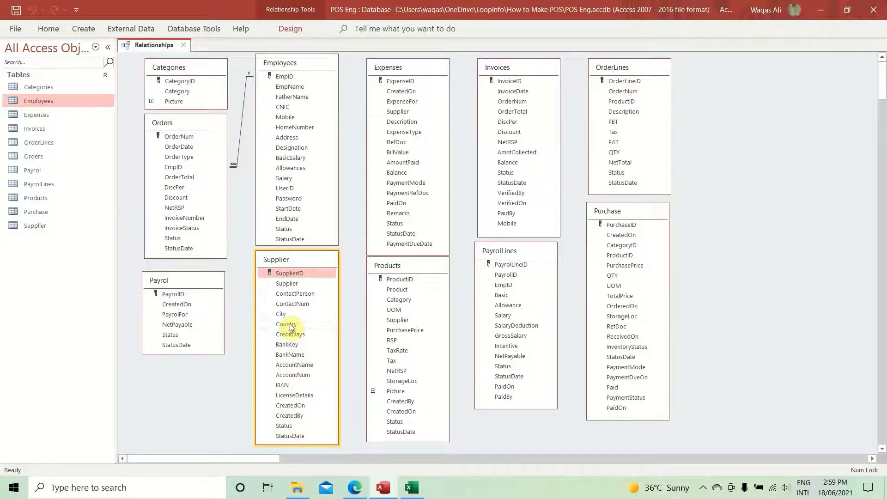
drag(422, 70, 422, 67)
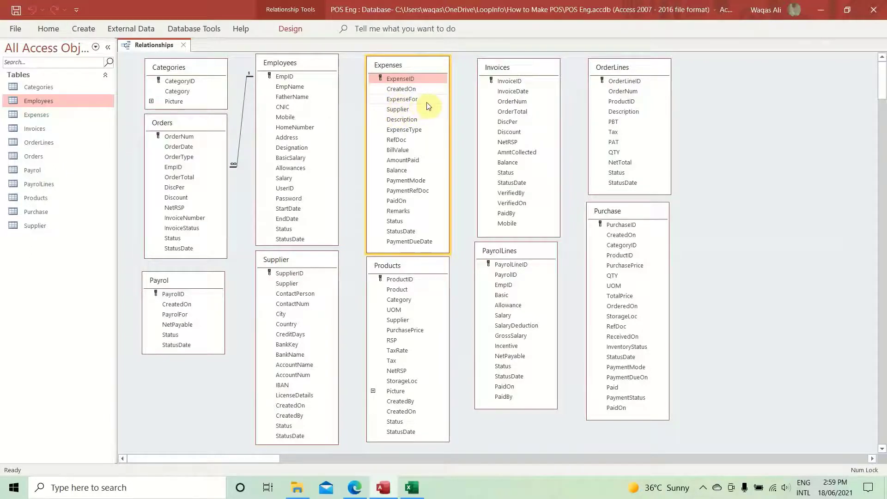
- Relate the Supplier field in Expenses to SupplierID in Supplier, with referential integrity and cascade update enabled
click(395, 110)
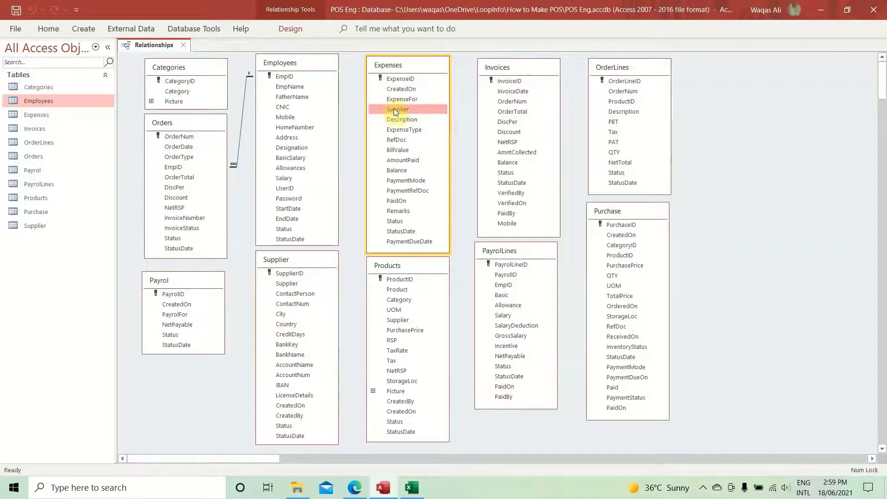
drag(401, 107, 292, 277)
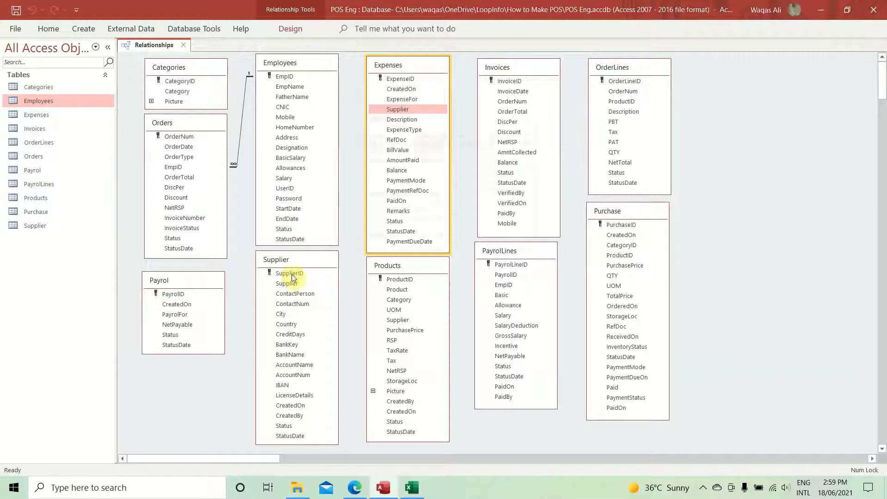
click(393, 196)
click(397, 207)
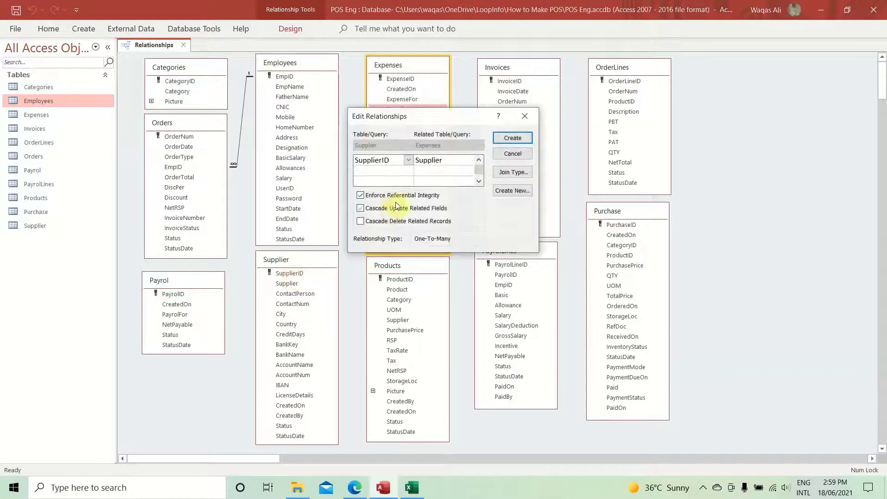
click(514, 138)
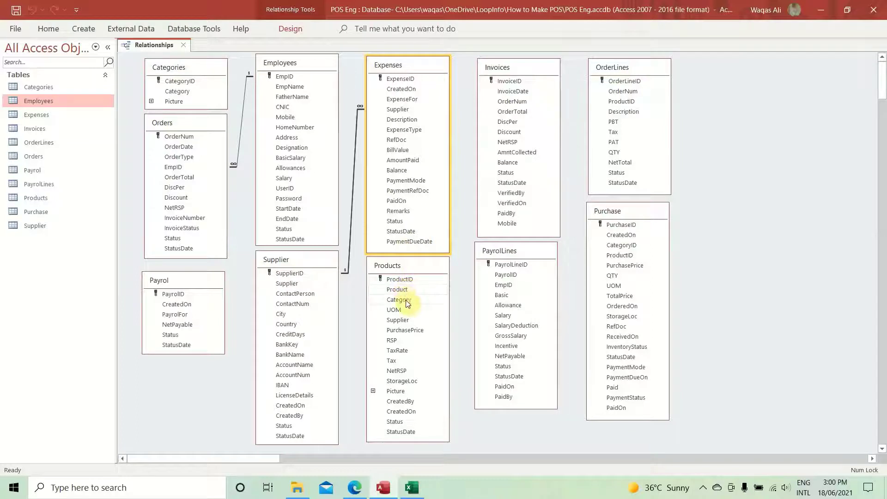
- Relate the Supplier field in Products to SupplierID in Supplier, with referential integrity and cascade update enabled
click(393, 321)
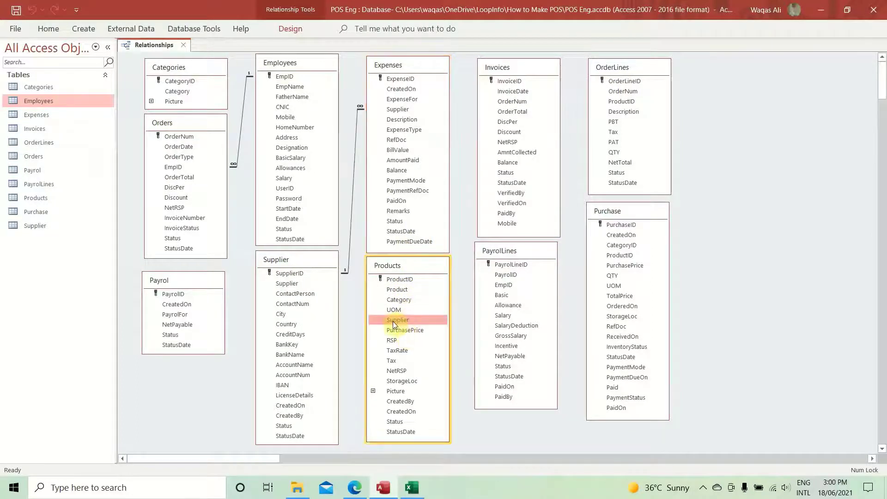
drag(393, 320, 286, 273)
click(393, 196)
click(396, 208)
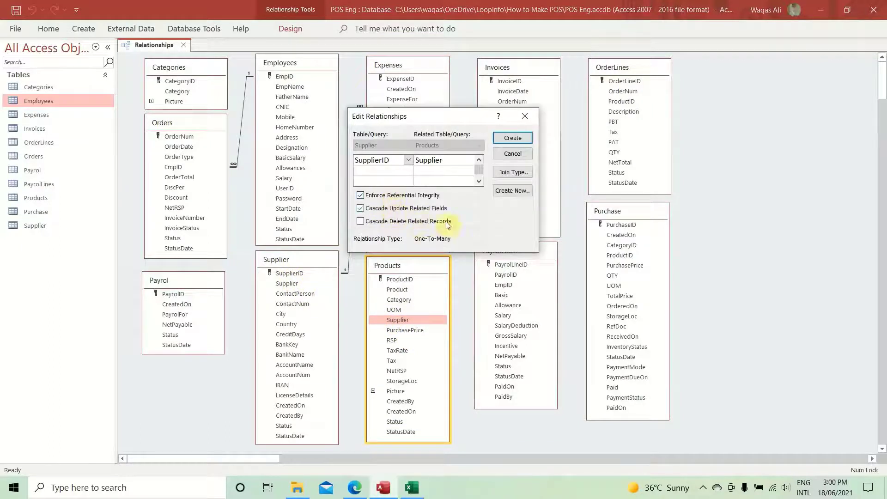
click(509, 138)
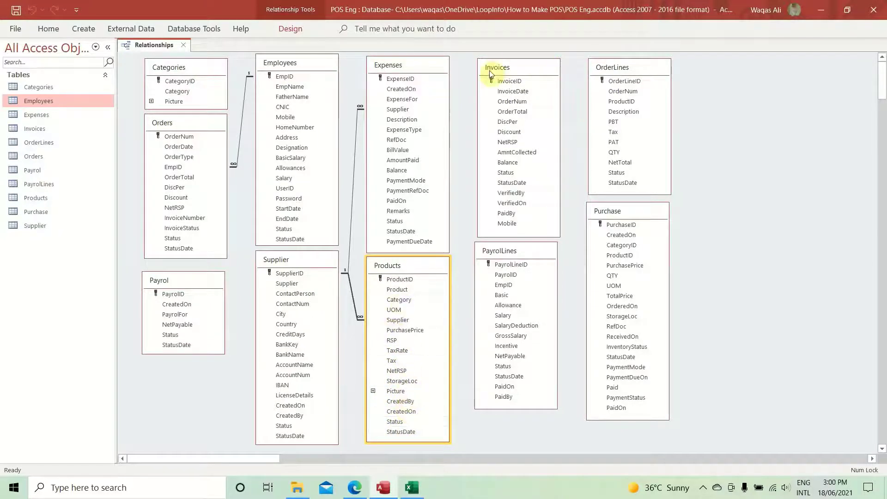
- Relate OrderNum in Invoices to OrderNum in Orders, with referential integrity and cascade update enabled
drag(514, 103, 184, 140)
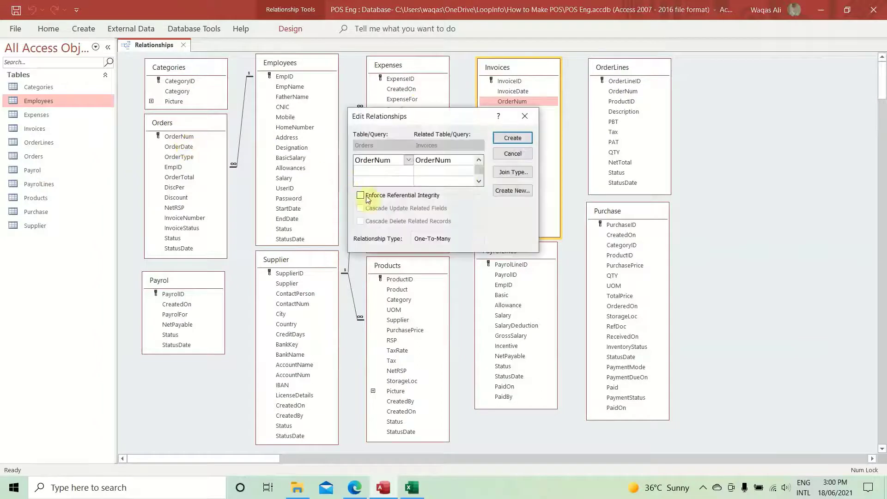
click(360, 195)
click(360, 208)
click(525, 137)
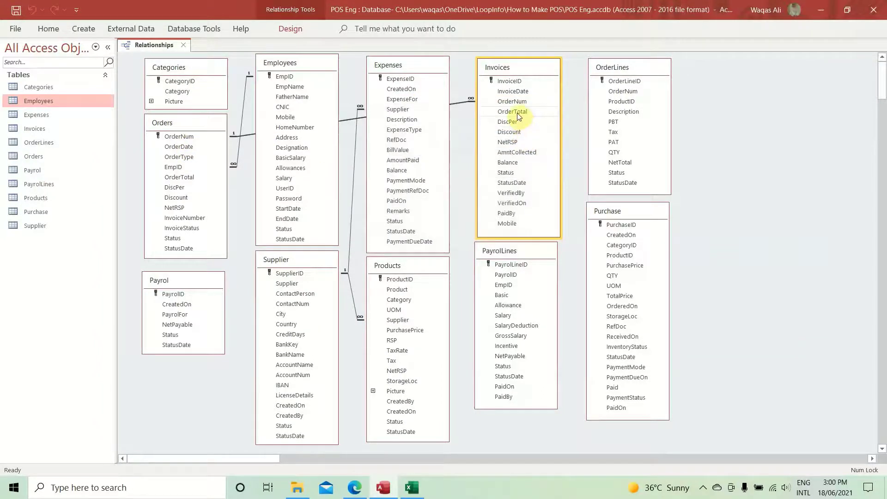
click(519, 133)
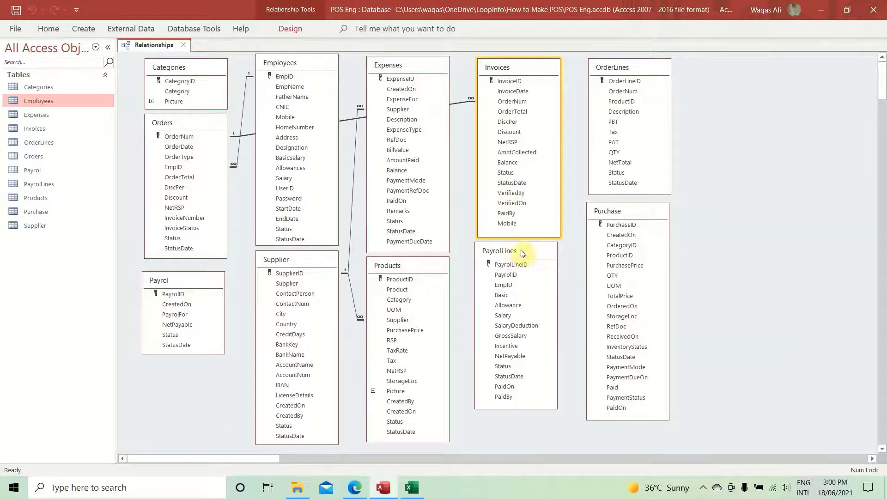
- Align the PayrolLines box under Invoices and relate its PayrolID to PayrolID in Payrol, with referential integrity and cascade update enabled
drag(515, 250, 180, 296)
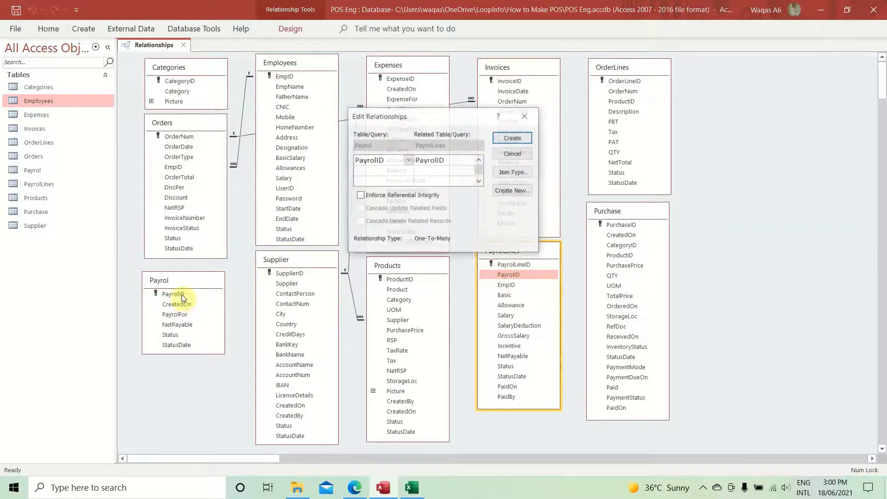
click(388, 196)
click(393, 208)
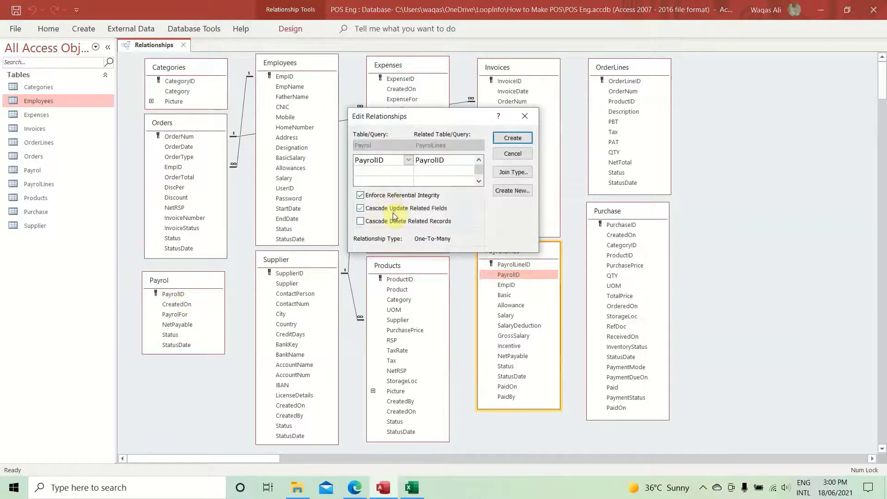
click(512, 138)
- Relate EmpID in PayrolLines to EmpID in Employees, enforcing referential integrity
drag(505, 287, 287, 79)
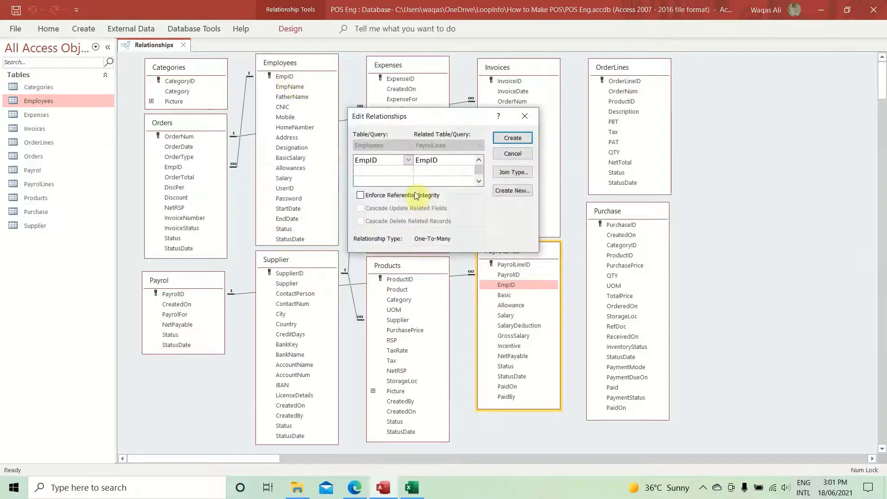
click(414, 194)
click(527, 137)
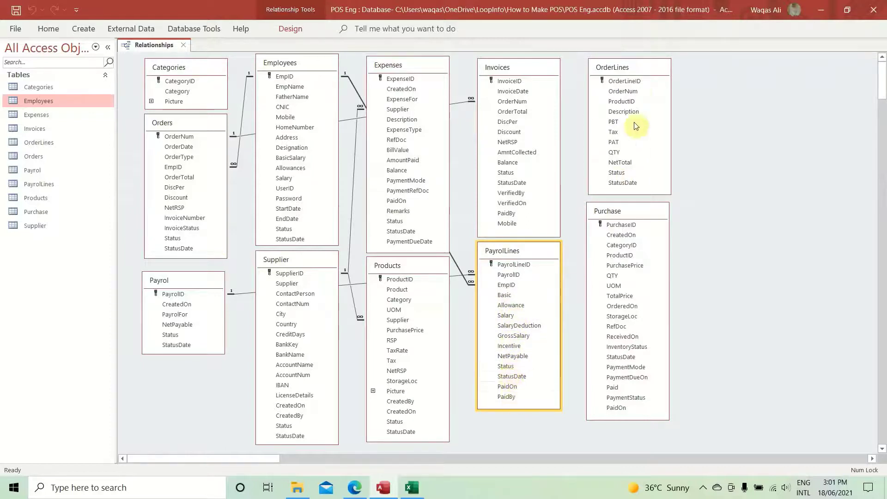
- Relate OrderNum in OrderLines to OrderNum in Orders, enforcing referential integrity
click(627, 91)
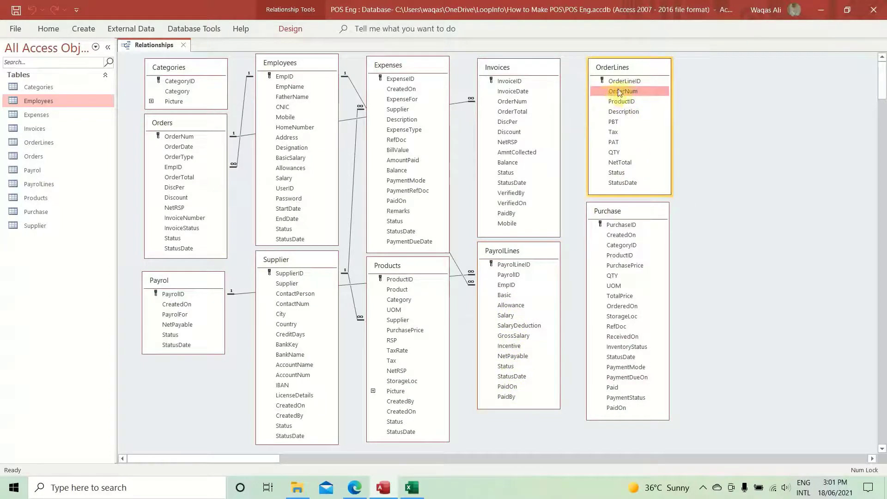
drag(626, 95, 184, 139)
click(414, 196)
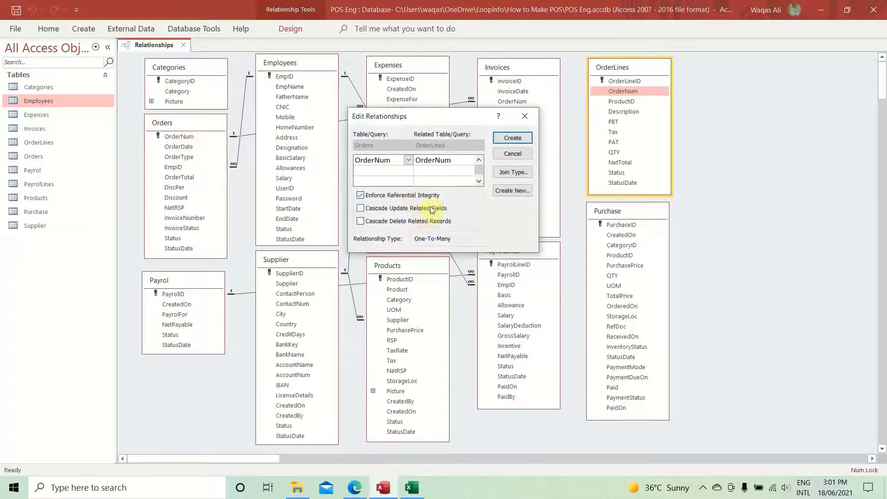
click(513, 137)
- Relate ProductID in OrderLines to ProductID in Products, enforcing referential integrity
click(633, 101)
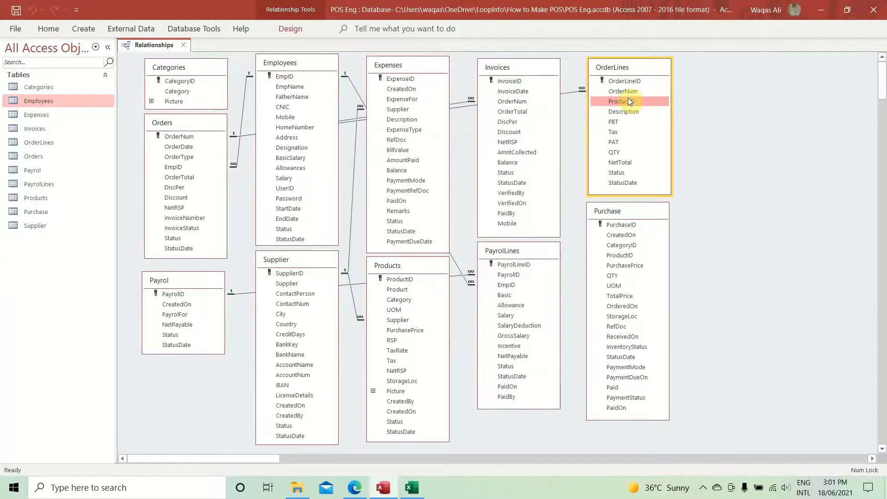
drag(630, 101, 400, 280)
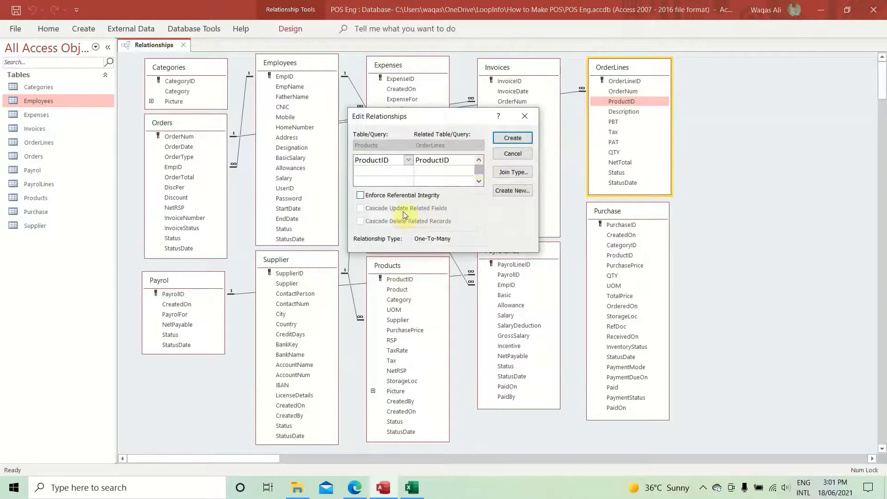
click(406, 196)
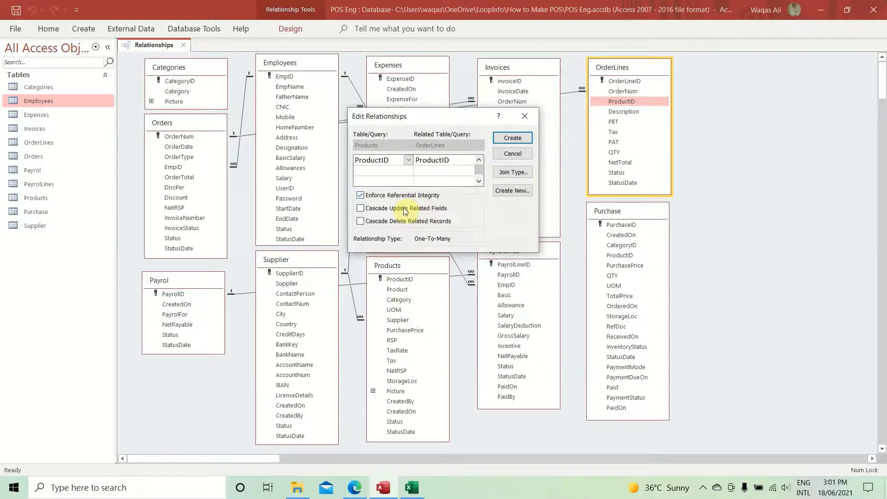
click(508, 139)
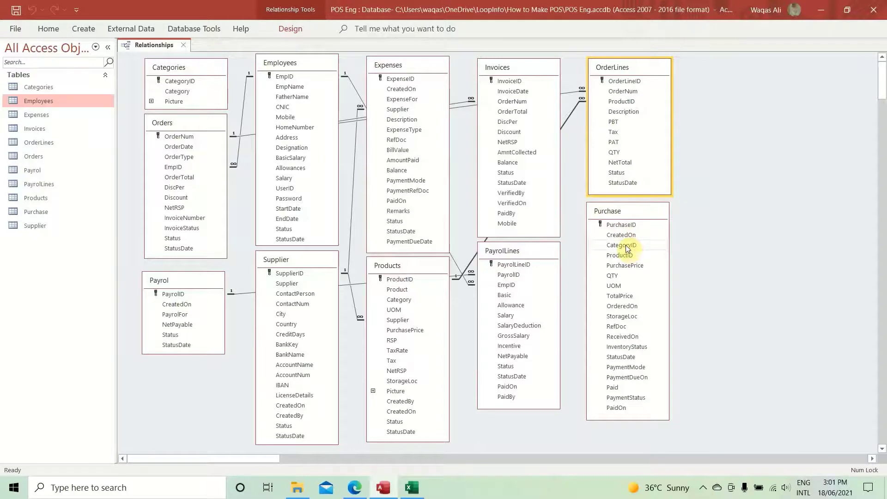
- Relate CategoryID in Purchase to CategoryID in Categories, enforcing referential integrity
drag(627, 248, 185, 85)
click(438, 195)
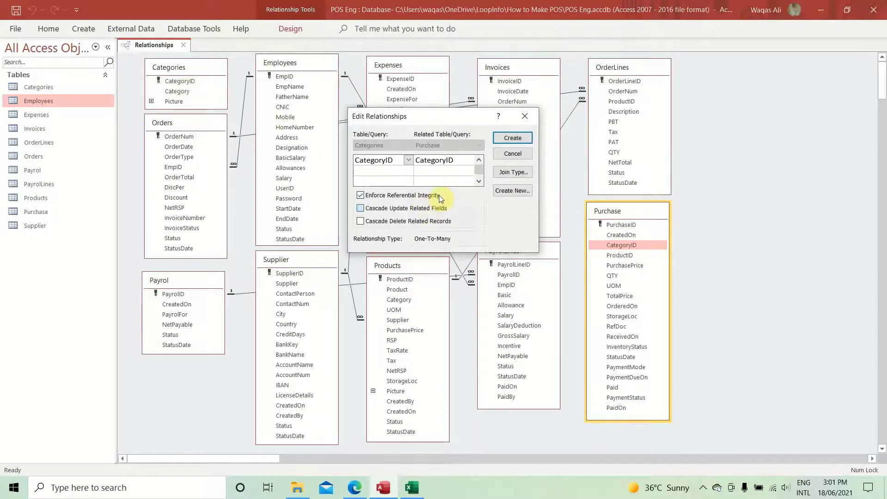
click(512, 137)
- Relate ProductID in Purchase to ProductID in Products, enforcing referential integrity
drag(618, 255, 404, 286)
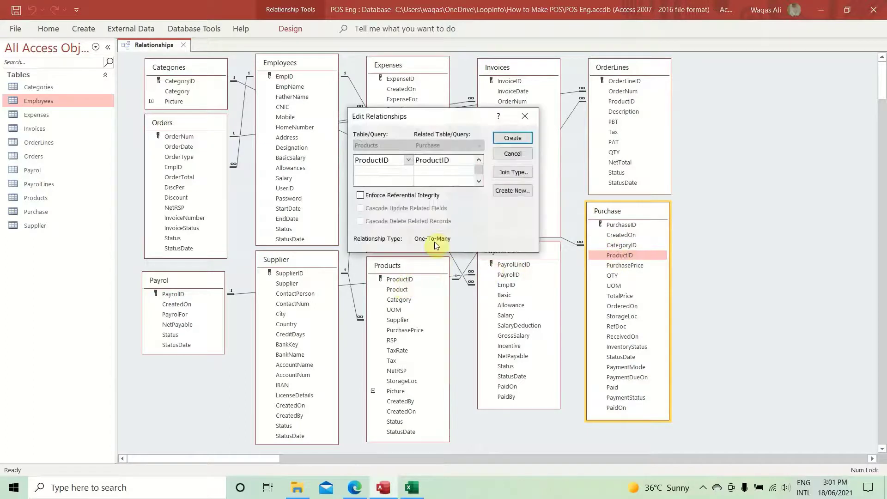
click(423, 196)
click(513, 137)
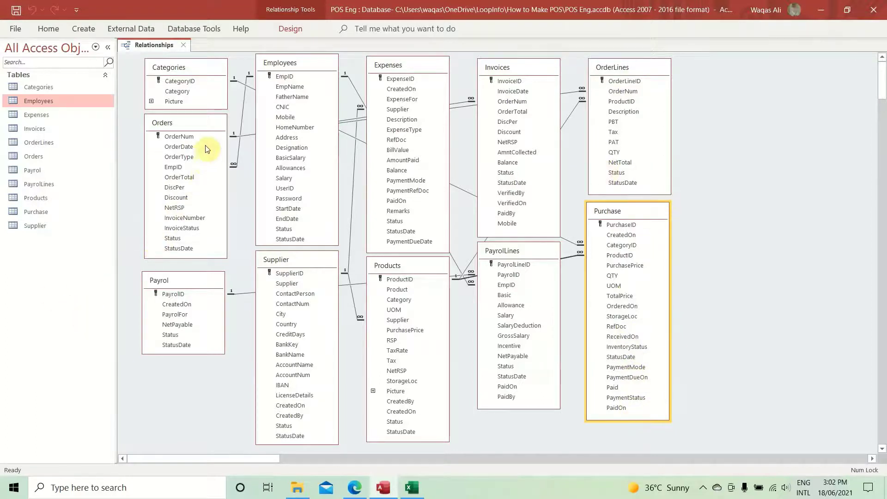
- Nudge the Orders, Employees, Expenses, Products, PayrolLines, Invoices, OrderLines and Purchase table boxes slightly to space out the relationship diagram
drag(206, 129, 200, 134)
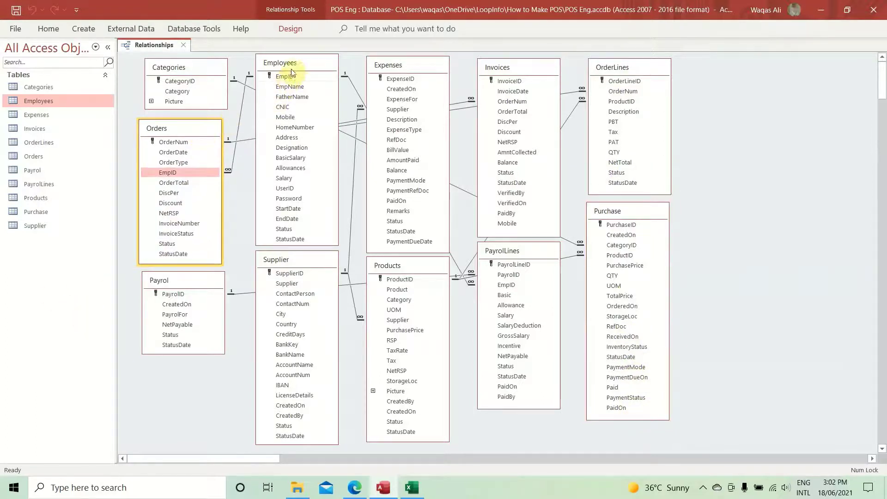
drag(293, 64, 287, 65)
mouse_move(407, 68)
mouse_down()
mouse_move(417, 73)
mouse_move(407, 68)
mouse_up()
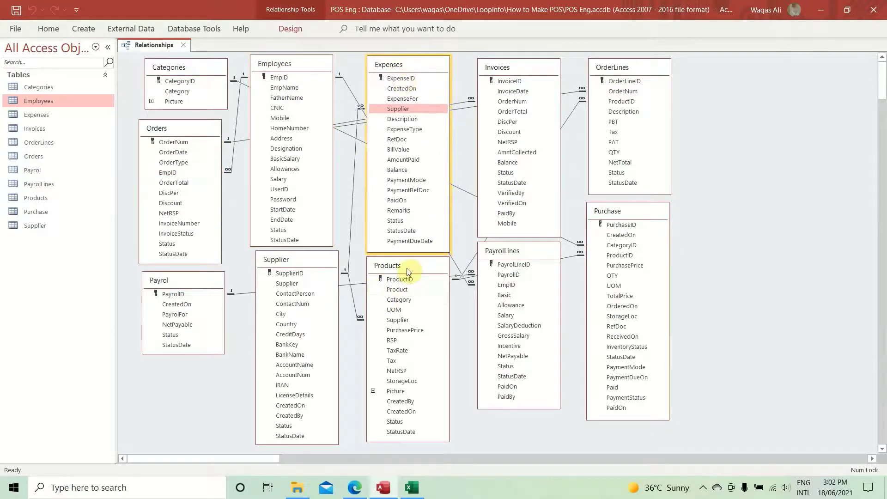
mouse_move(407, 269)
mouse_down()
mouse_move(437, 286)
mouse_move(398, 290)
mouse_move(404, 271)
mouse_up()
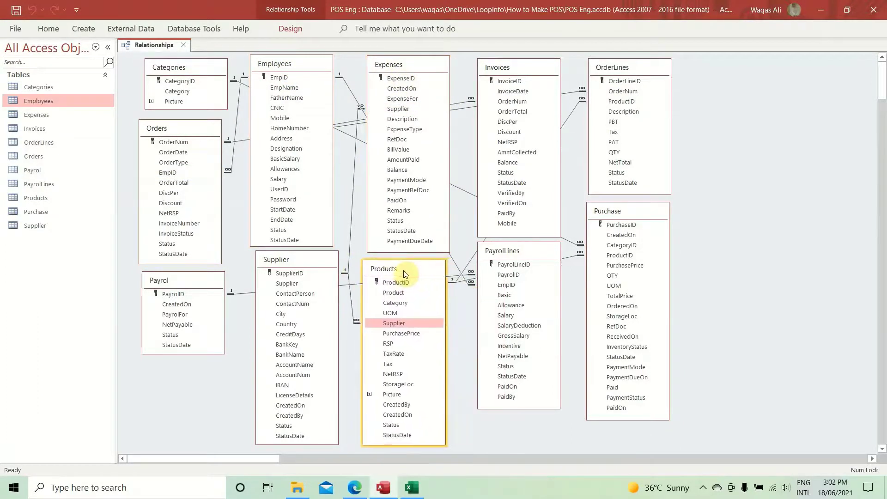
mouse_move(506, 257)
mouse_down()
mouse_move(518, 301)
mouse_move(508, 264)
mouse_up()
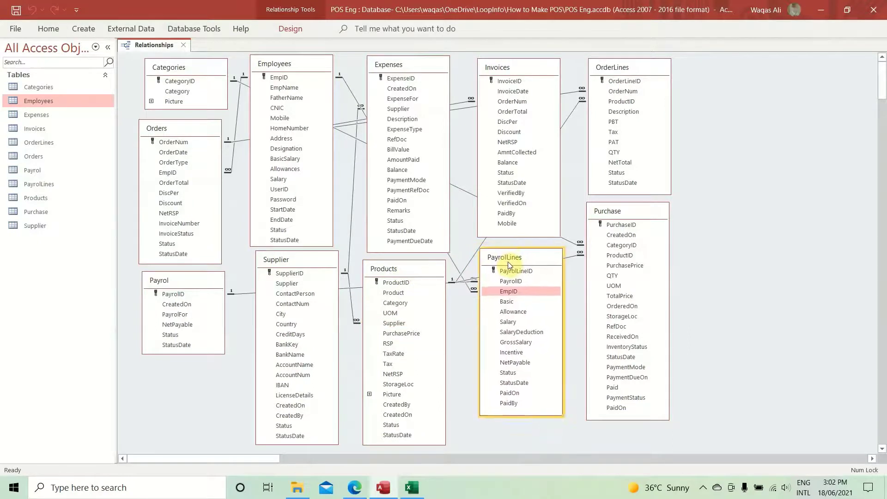
drag(519, 67, 517, 66)
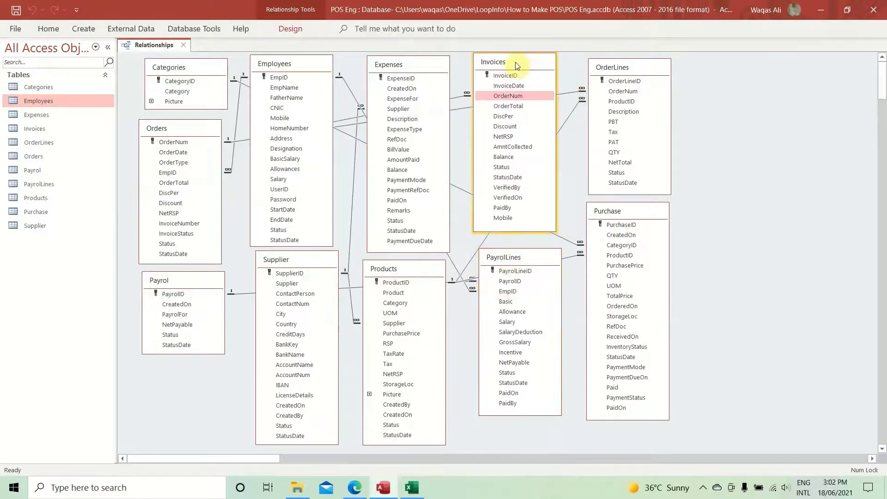
mouse_move(626, 73)
mouse_down()
mouse_move(623, 60)
mouse_move(621, 76)
mouse_up()
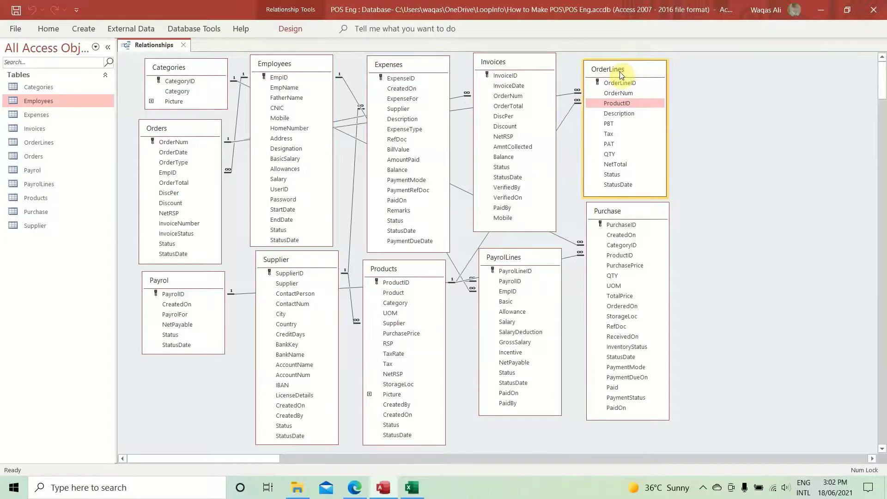
mouse_move(639, 217)
mouse_down()
mouse_move(666, 284)
mouse_move(666, 234)
mouse_move(626, 230)
mouse_move(638, 229)
mouse_up()
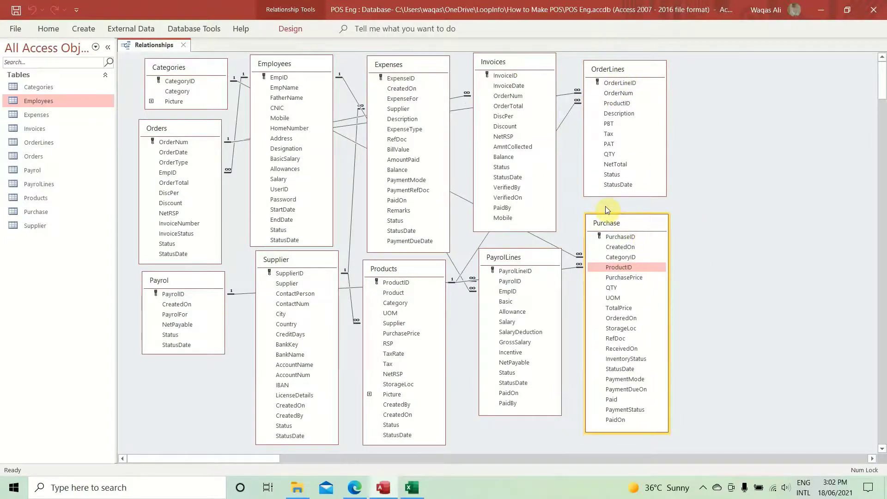